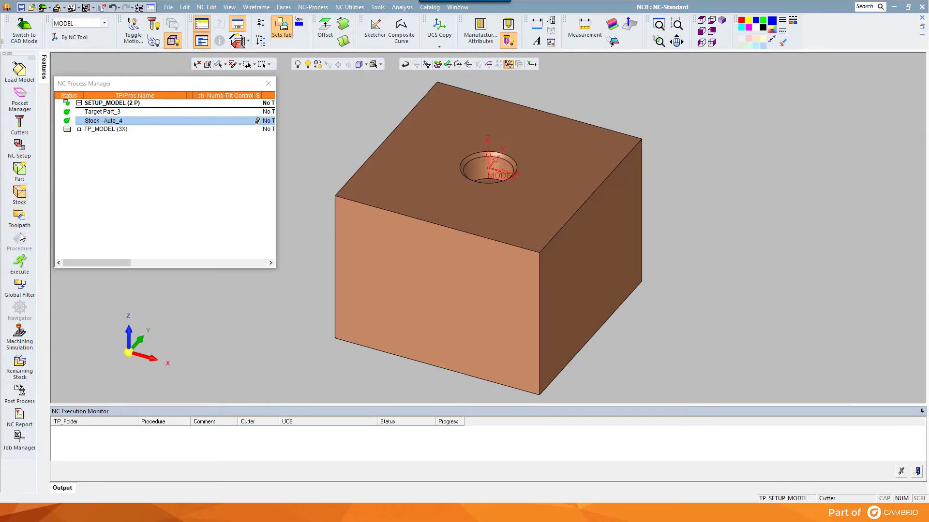
Start a new Automated Drill 3x procedure in the TP_MODEL (3X) toolpath folder.
left_click(95, 134)
left_click(94, 129)
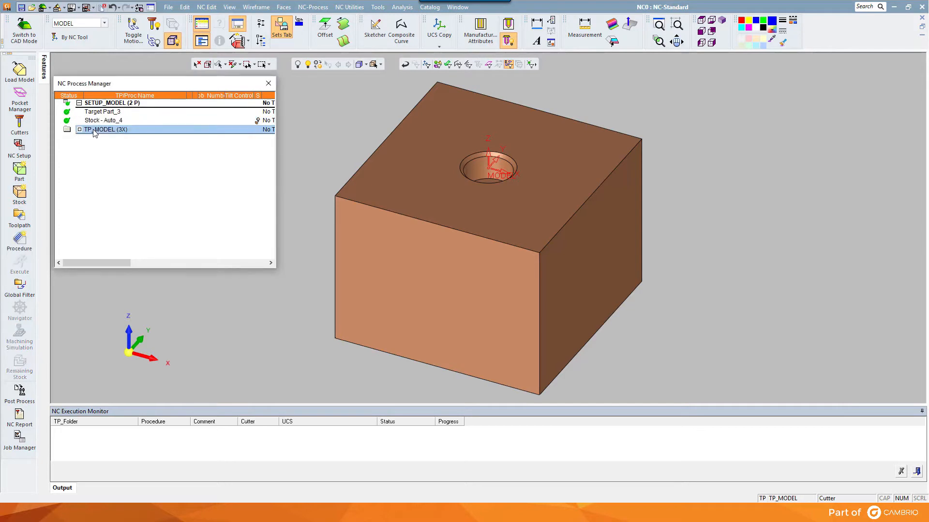
left_click(20, 240)
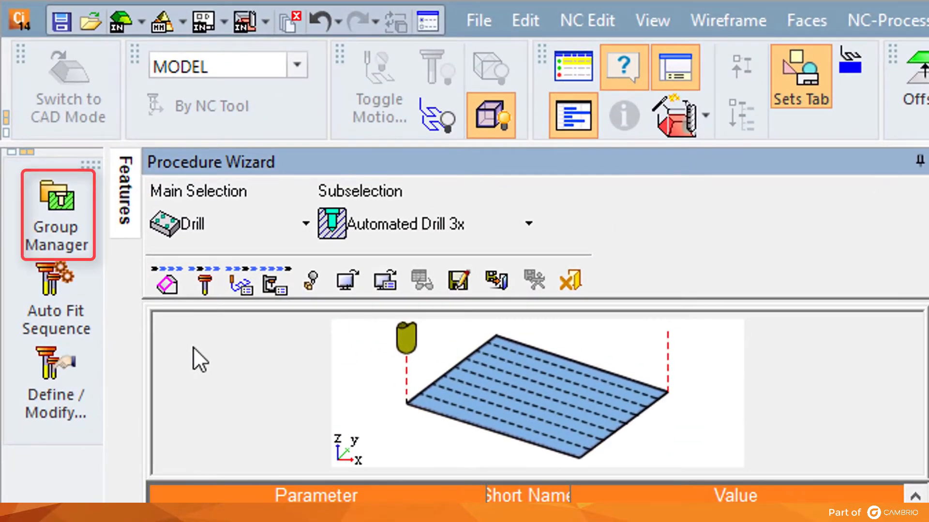
Start the Group Manager and select all faces of the block as the drilling procedure's part surfaces.
left_click(57, 202)
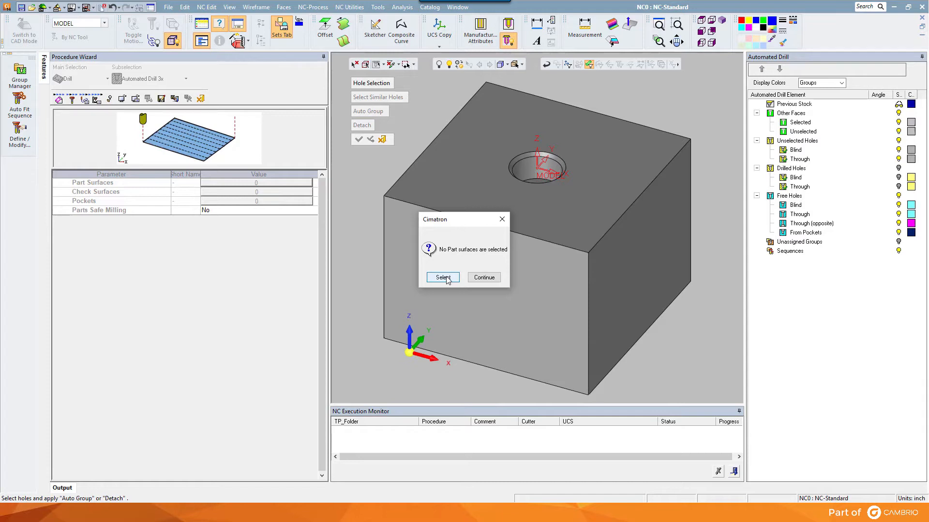
left_click(443, 277)
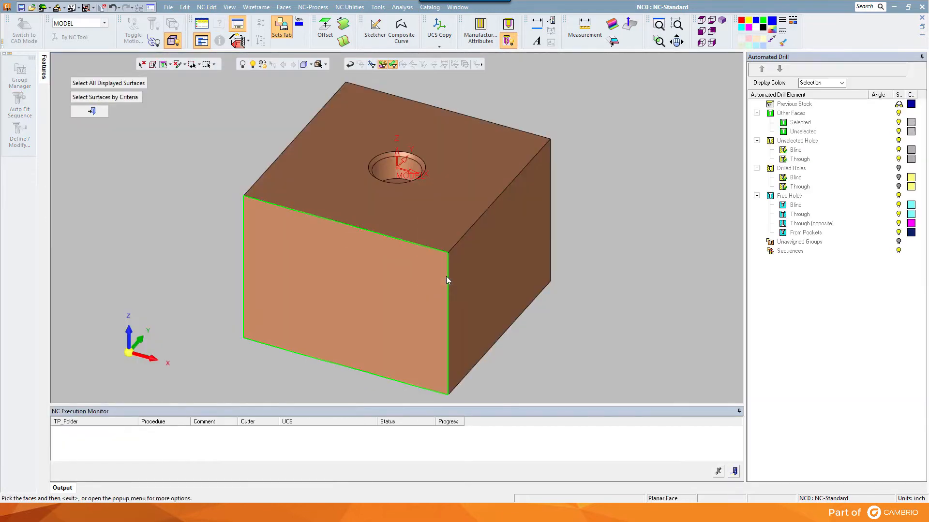
left_click_drag(224, 105, 615, 376)
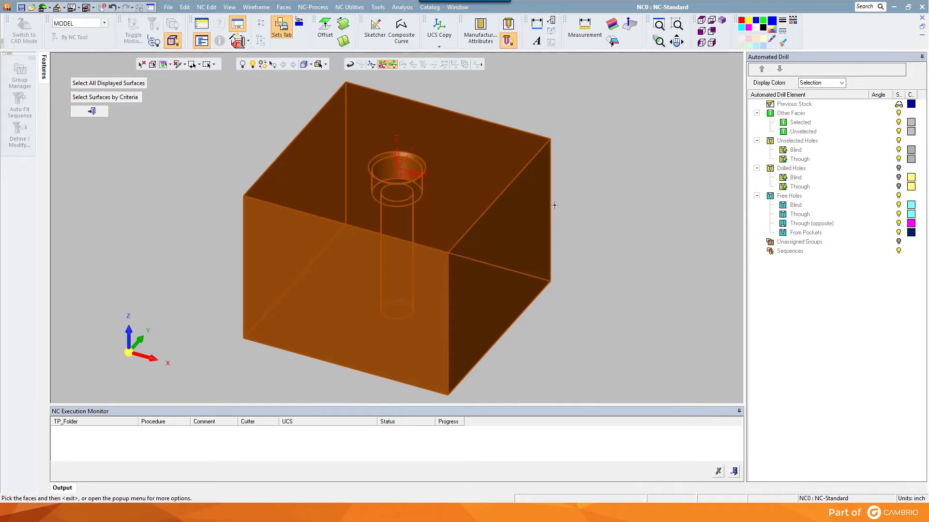
middle_click(554, 205)
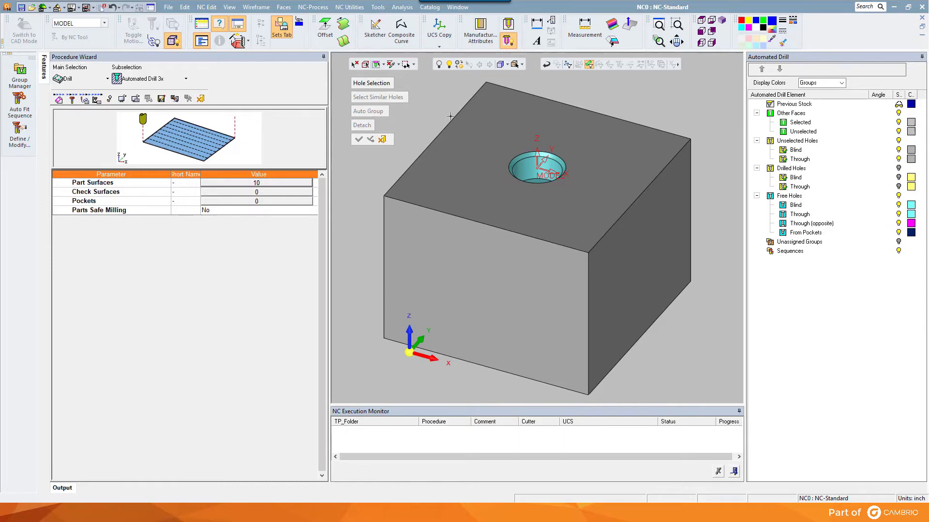
Put the counterbored hole on the block's upper face into a new drill group and open that group's sequence definition.
left_click(536, 166)
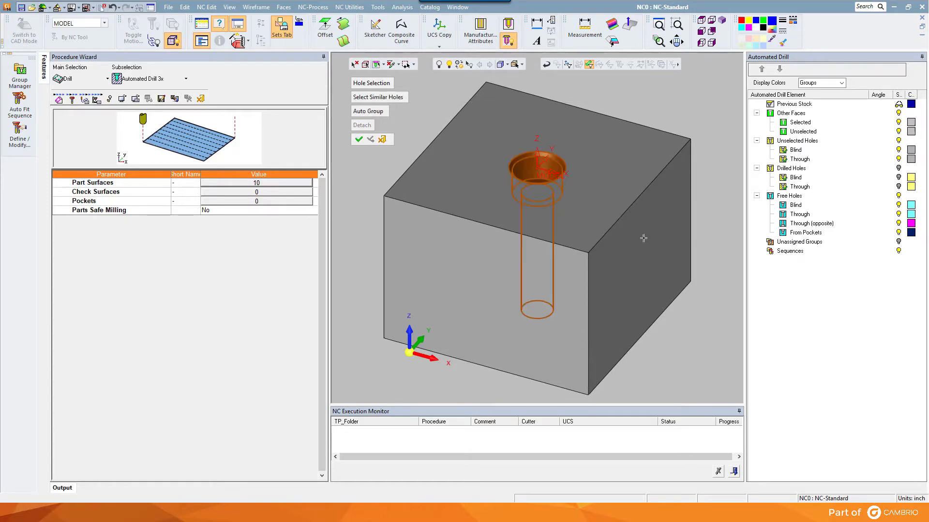
middle_click(625, 175)
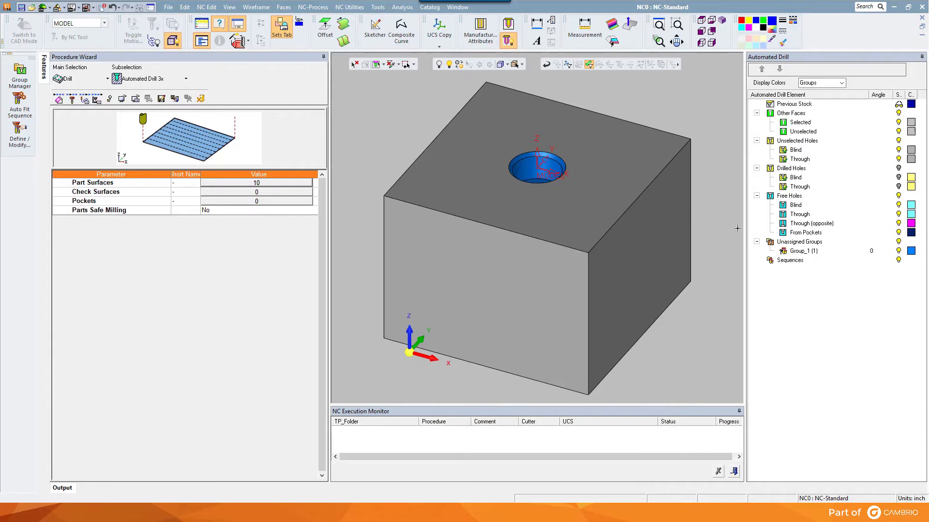
double_click(799, 251)
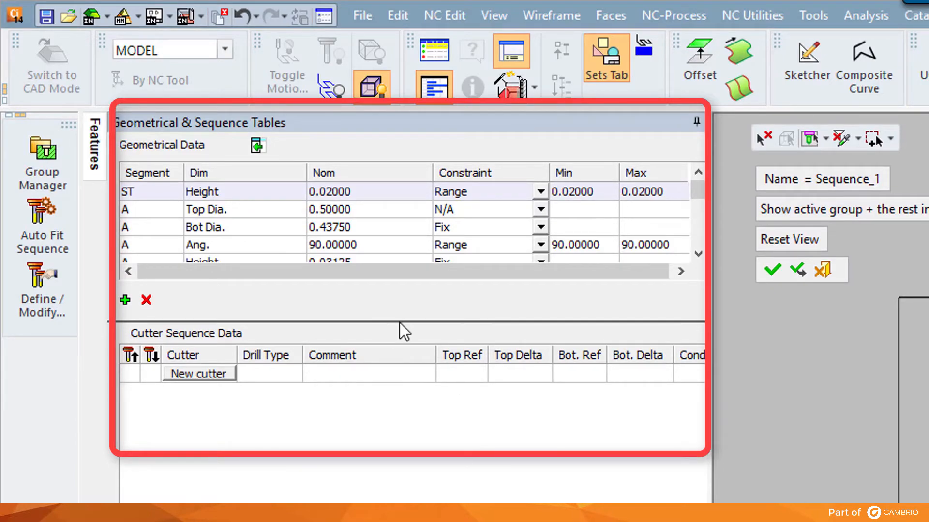
Add the 1/2 SPOT DRILL as the first cutter in the hole group's cutter sequence.
left_click_drag(400, 324, 396, 456)
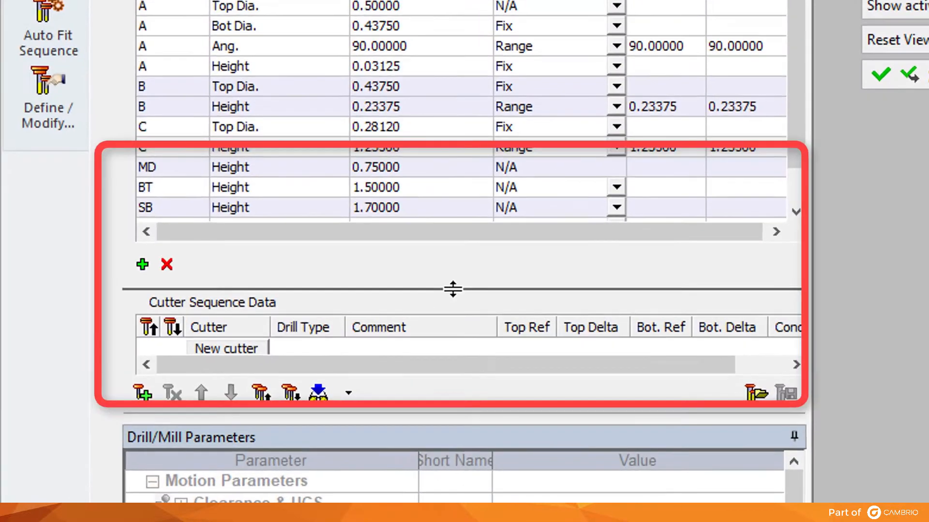
left_click_drag(228, 261, 243, 190)
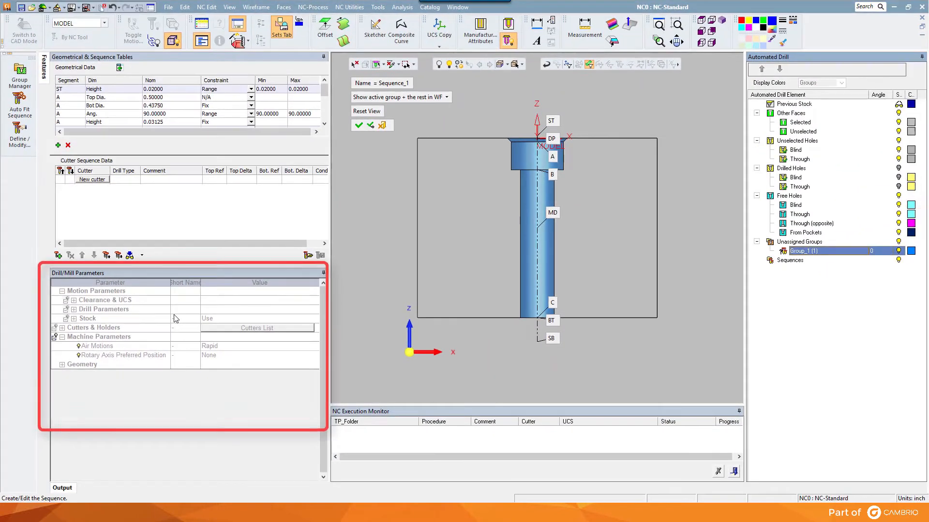
left_click(107, 181)
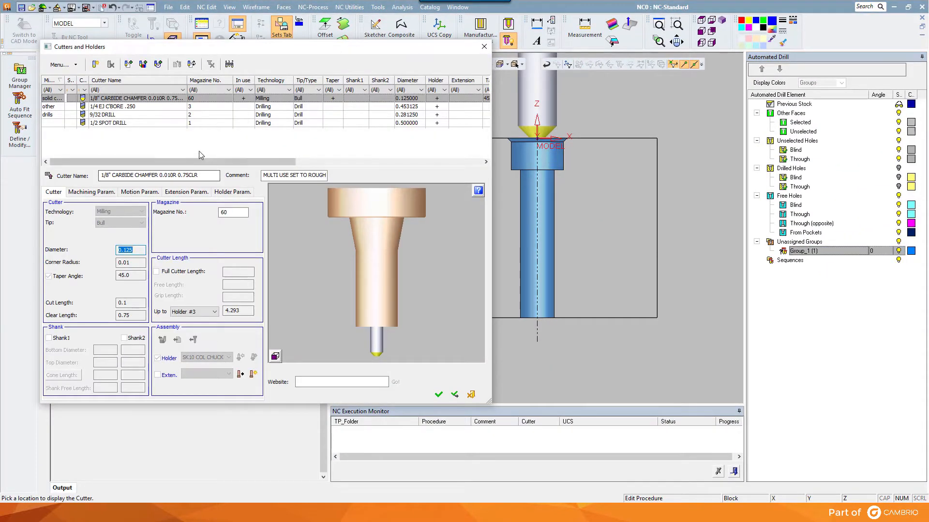
left_click(131, 122)
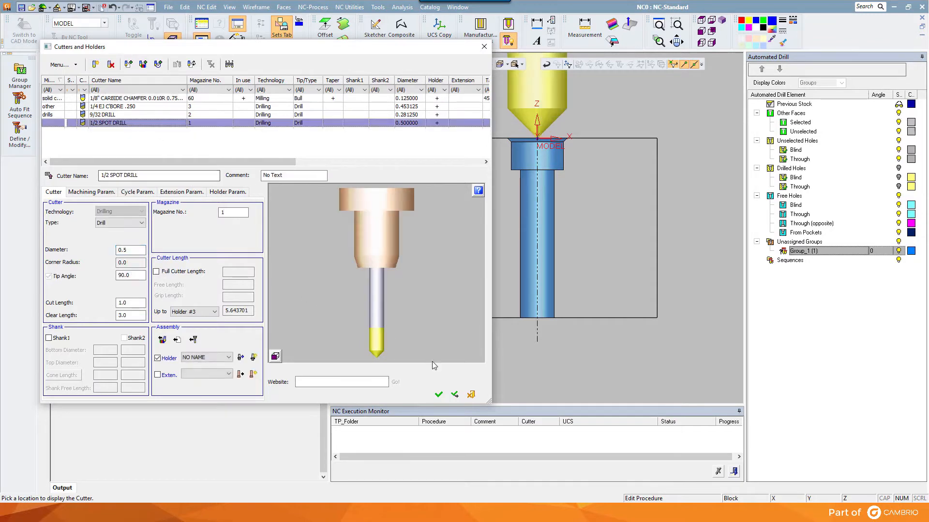
left_click(439, 394)
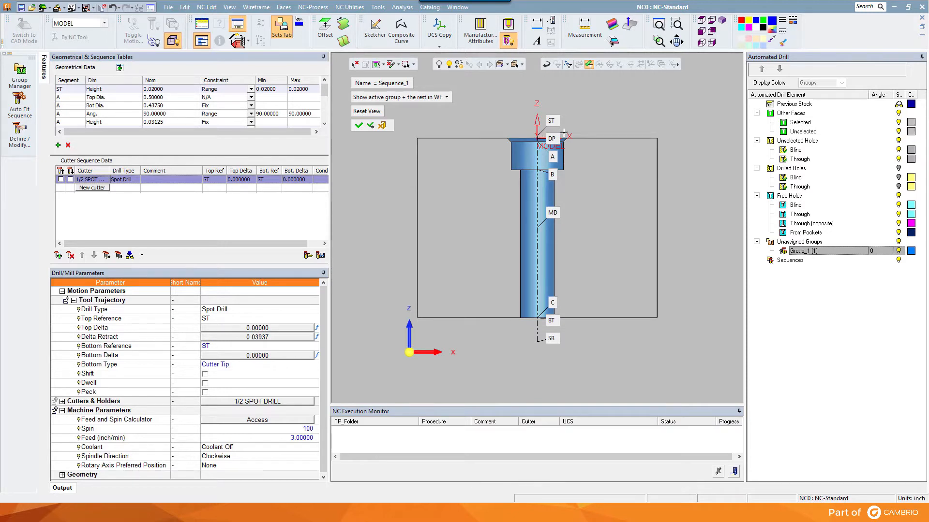
Set the spot drill's top reference to ST and its bottom reference to DP.
left_click(552, 121)
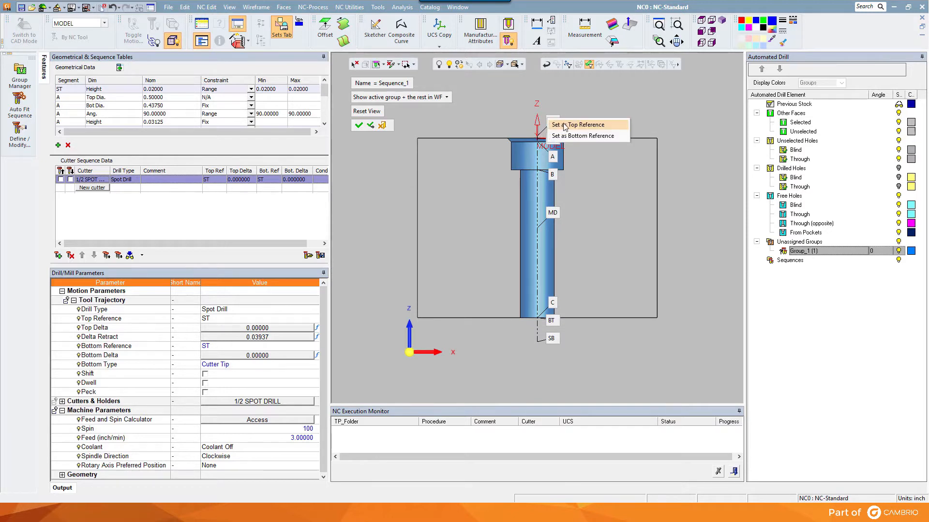
left_click(564, 126)
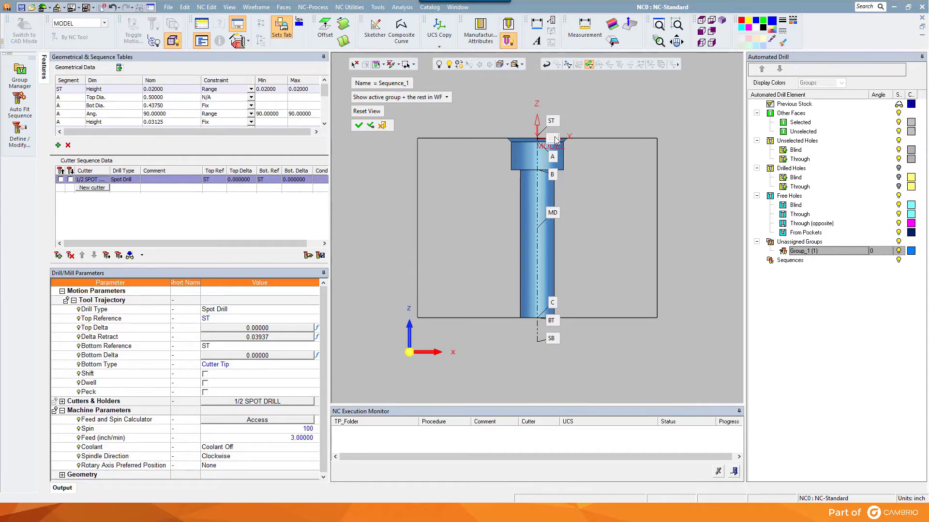
left_click(554, 138)
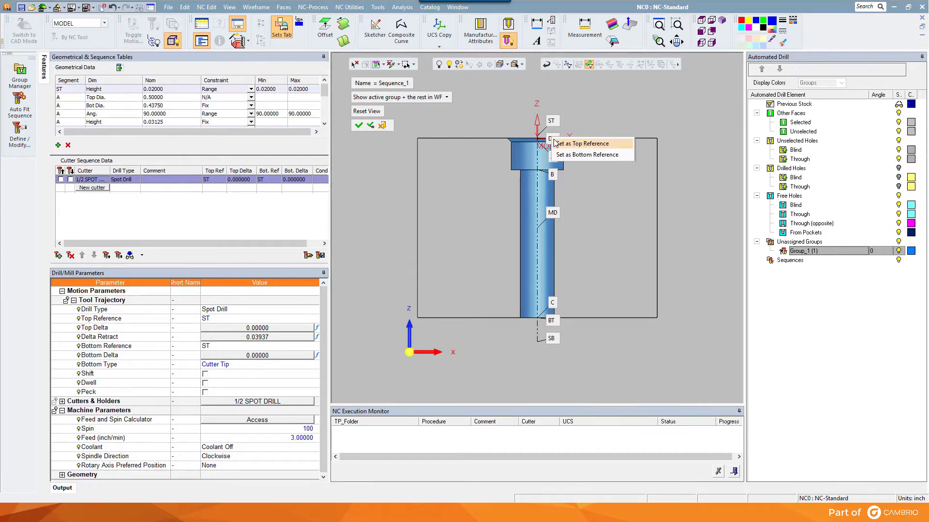
left_click(588, 157)
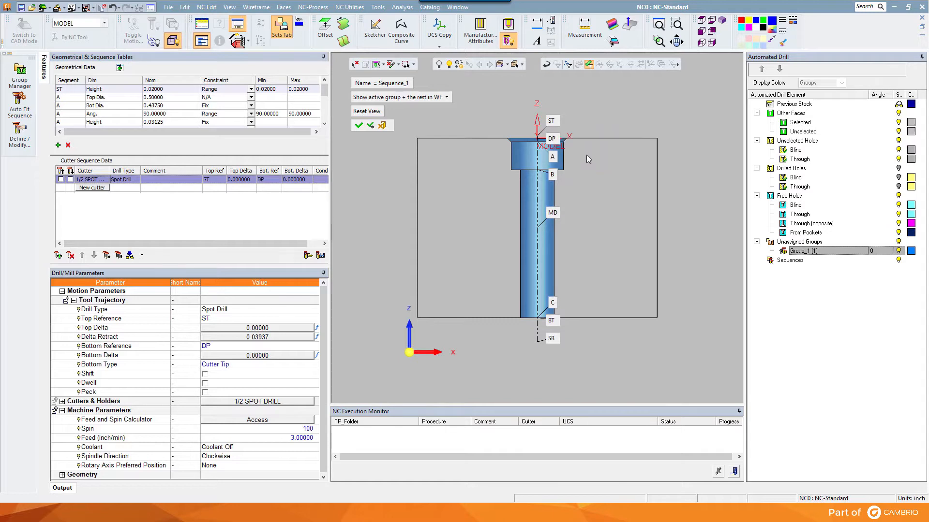
Set the spot drill's bottom type to Chamfer Diameter with a chamfer diameter of 0.5, previewing the cutter at its bottom position.
left_click(70, 180)
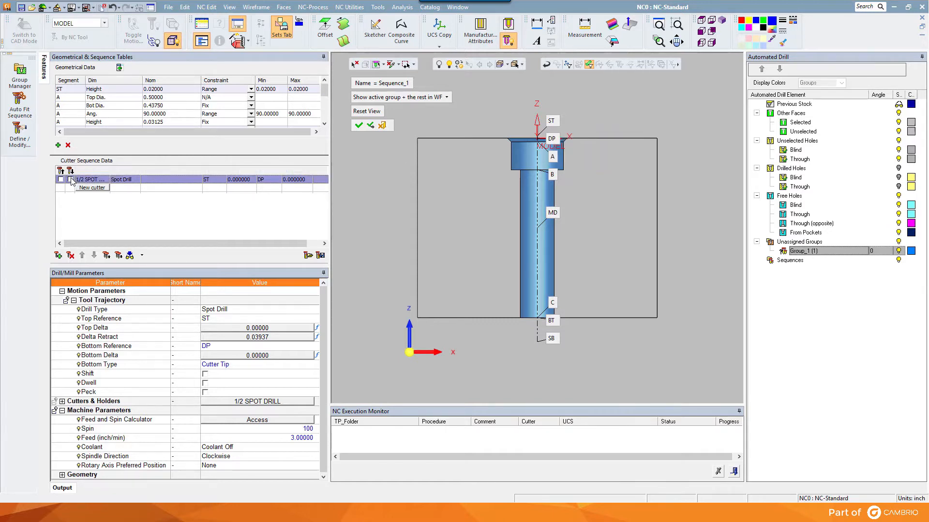
left_click(232, 364)
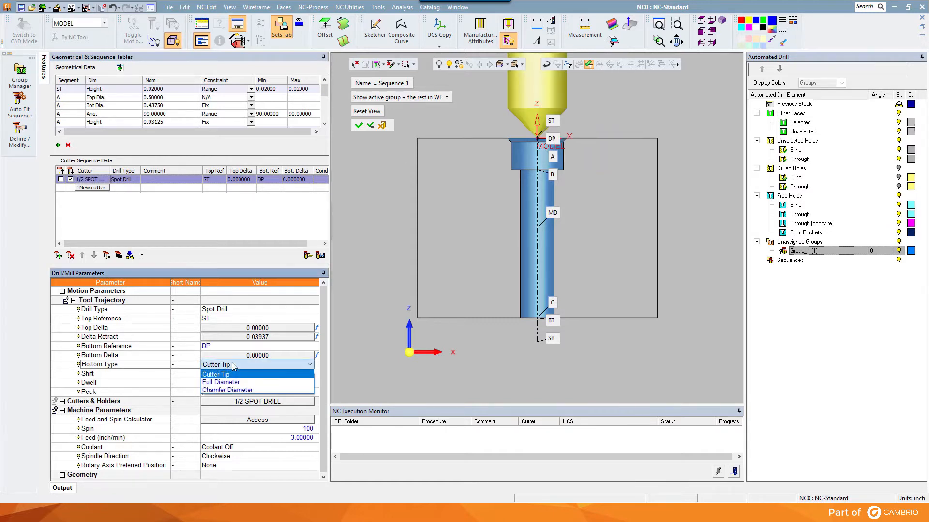
left_click(232, 390)
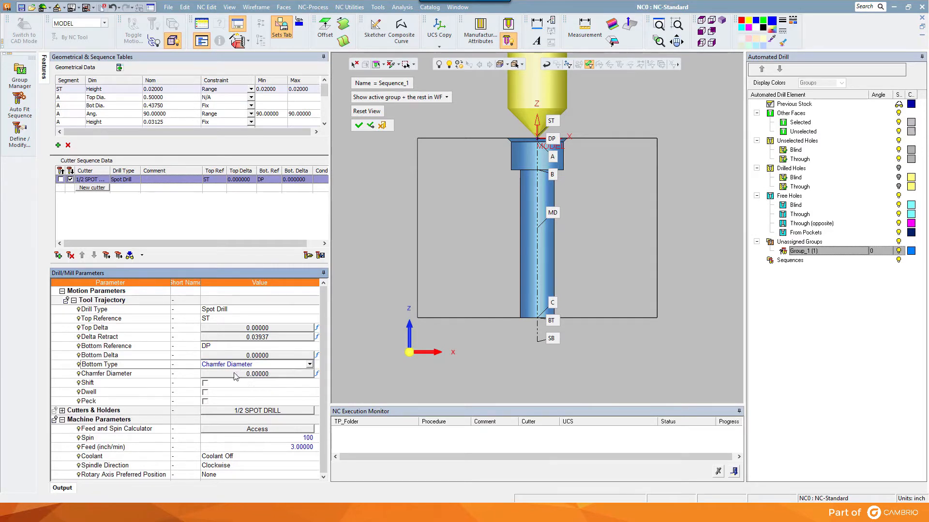
left_click(230, 374)
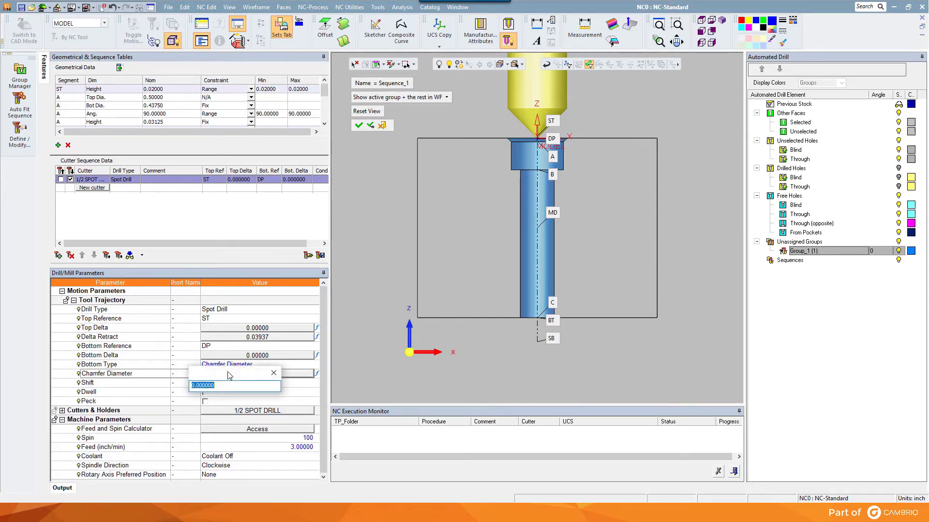
type(".5")
key("Return")
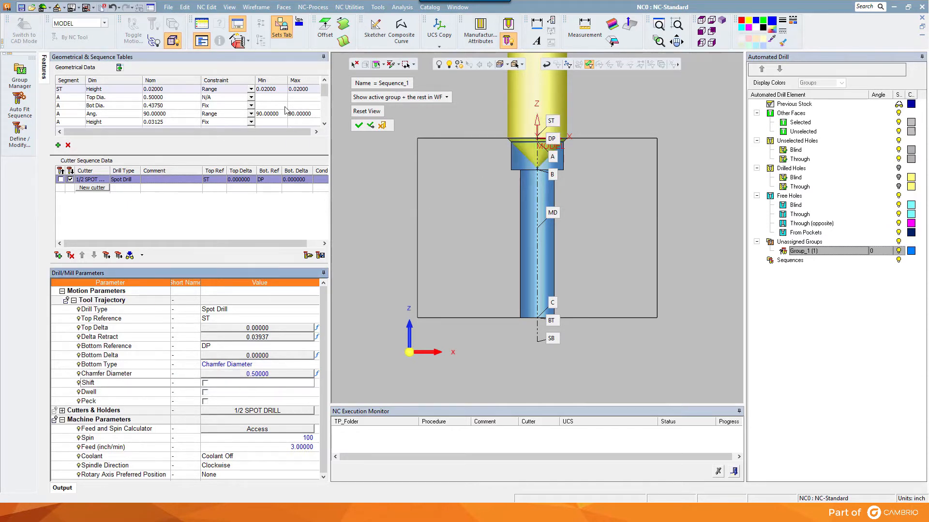
left_click(70, 179)
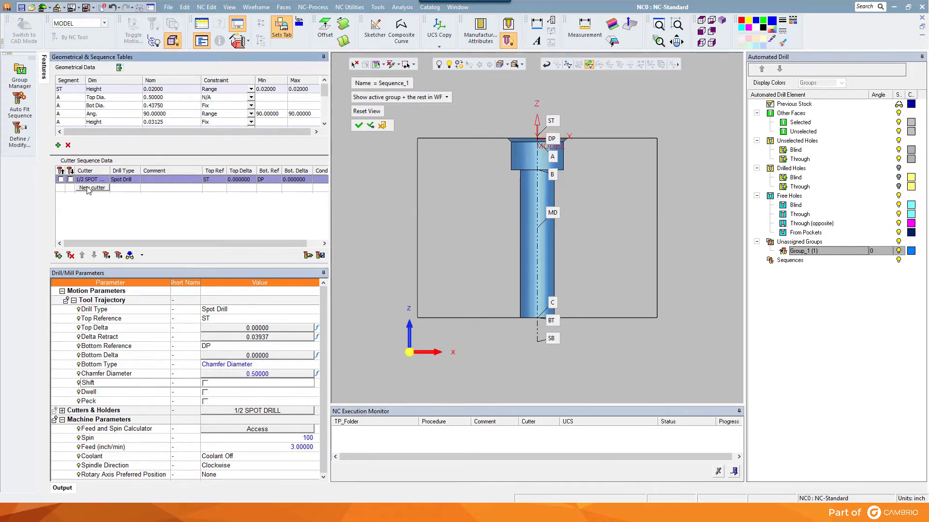
Add the 9/32 DRILL as the second cutter in the sequence.
left_click(89, 188)
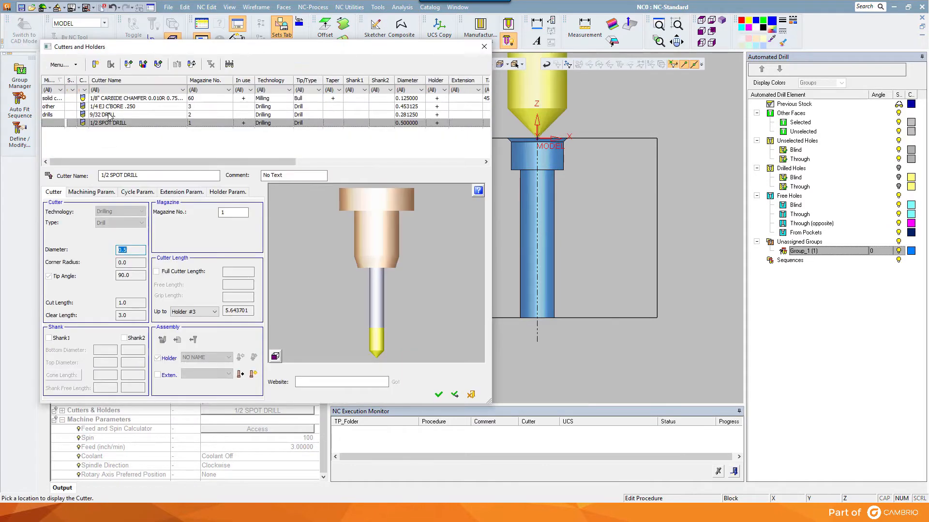
left_click(109, 114)
left_click(439, 396)
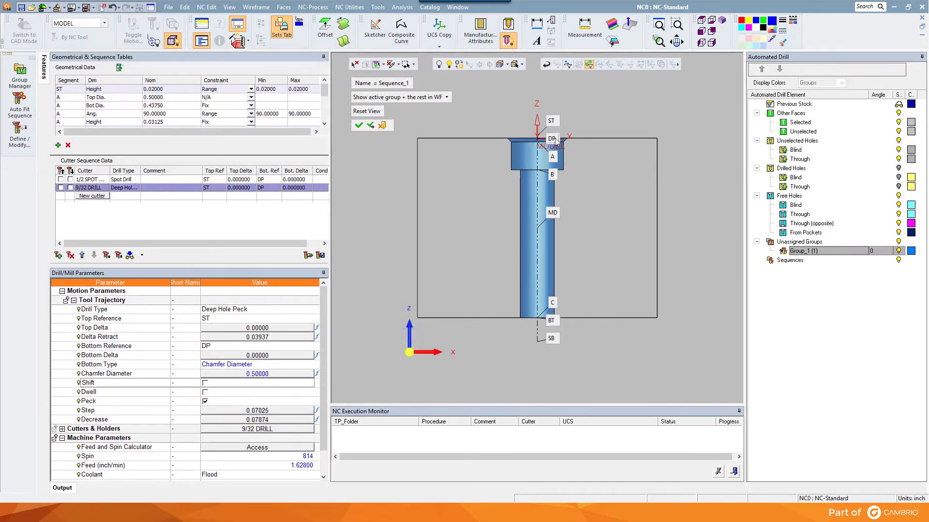
Set the 9/32 drill's top reference to DP and its bottom reference to BT.
left_click(551, 138)
left_click(570, 140)
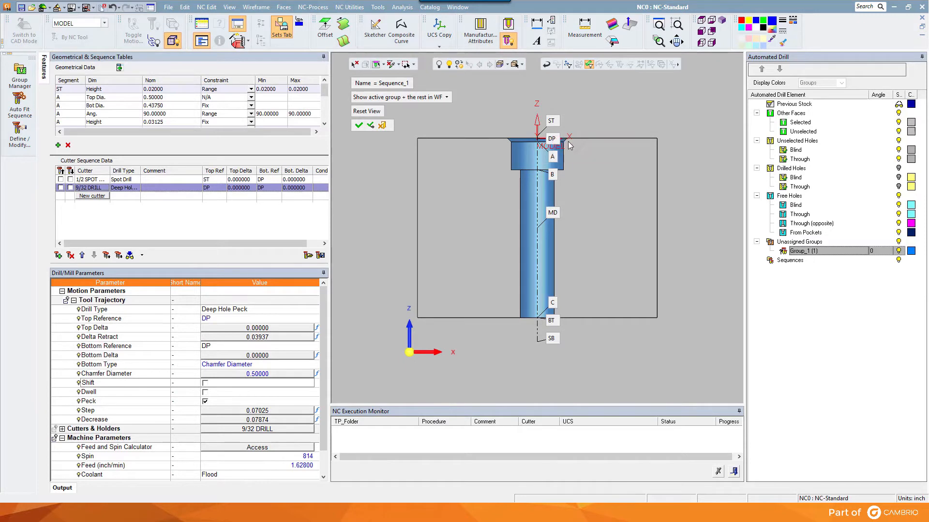
left_click(551, 321)
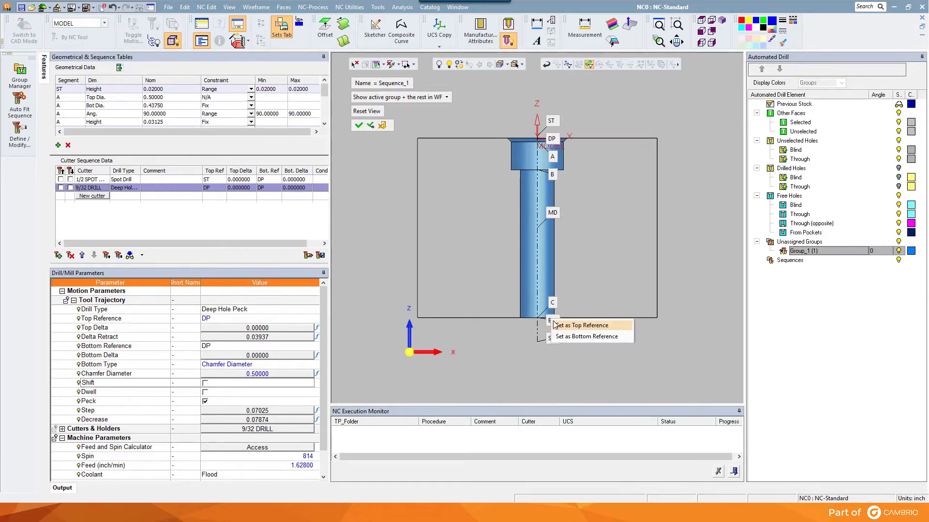
left_click(574, 337)
Set the 9/32 drill's bottom type to Full Diameter and its bottom delta to -0.05, and turn off its bottom-position preview.
left_click(239, 369)
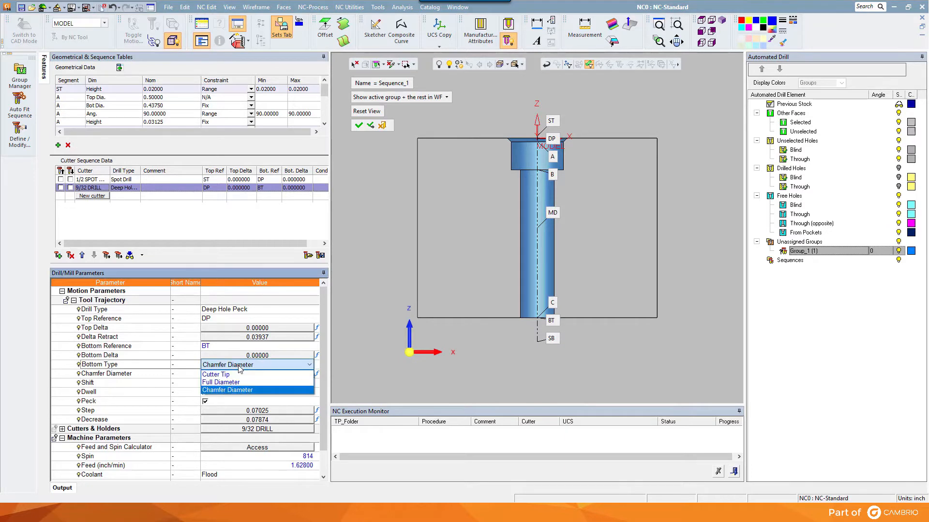
left_click(239, 380)
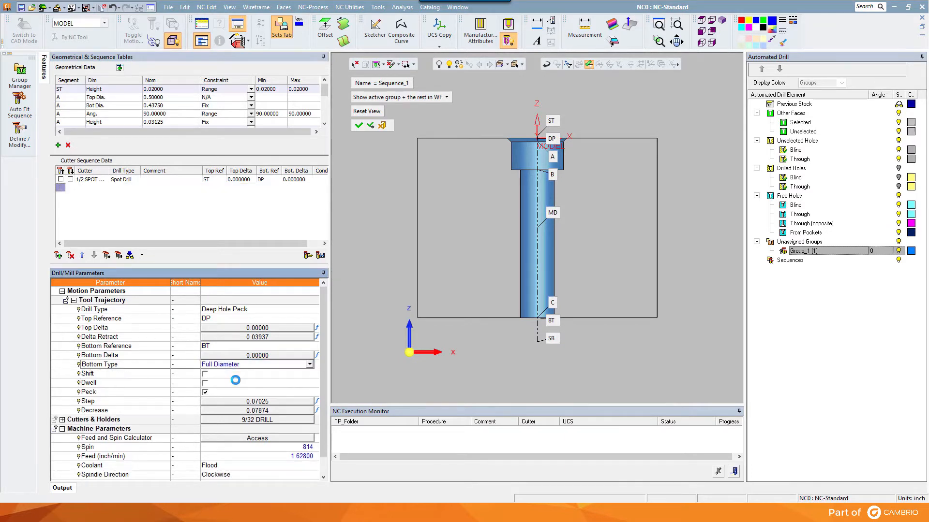
left_click(248, 355)
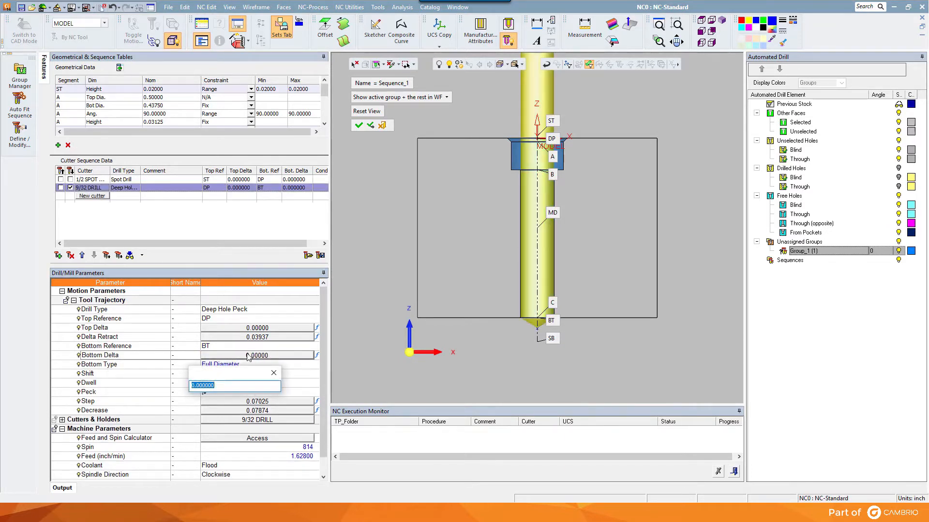
type("-.05")
key("Return")
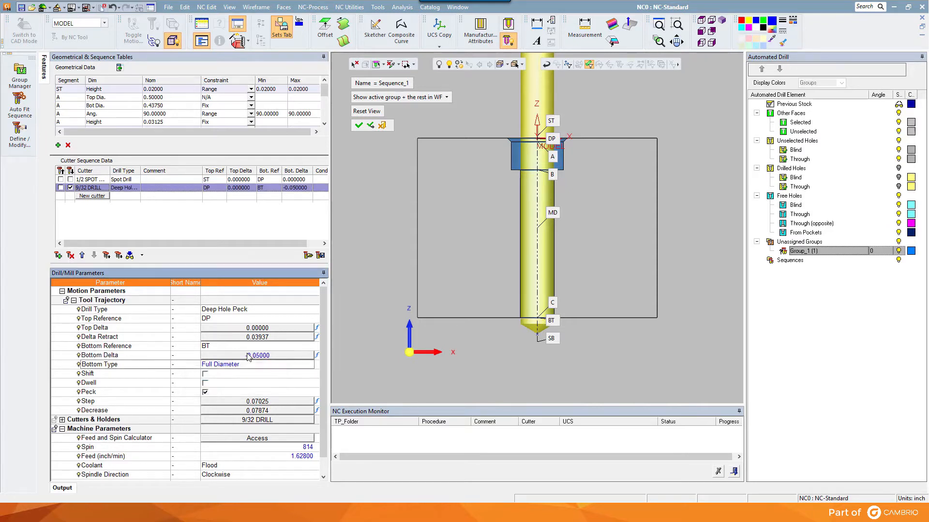
left_click(70, 187)
Add the 1/4 EJ C'BORE .250 as the third cutter in the sequence.
left_click(90, 196)
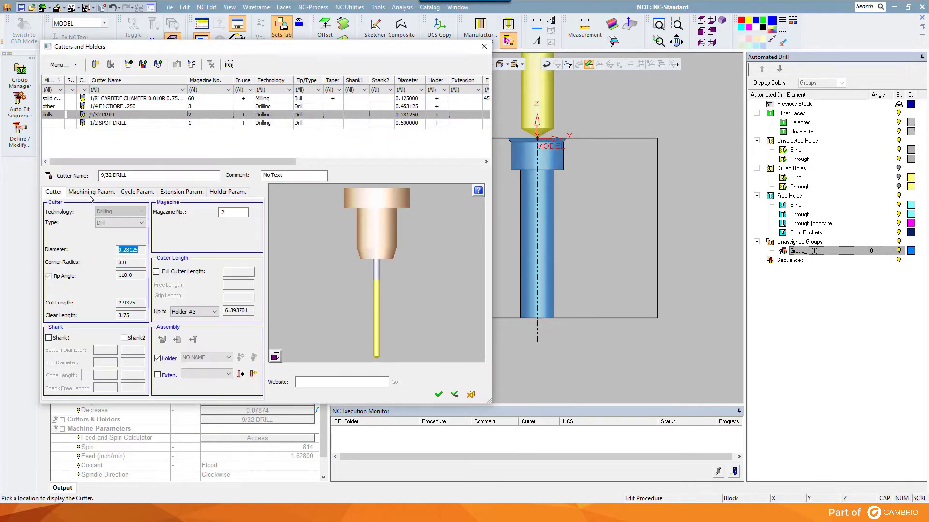
left_click(109, 107)
left_click(438, 395)
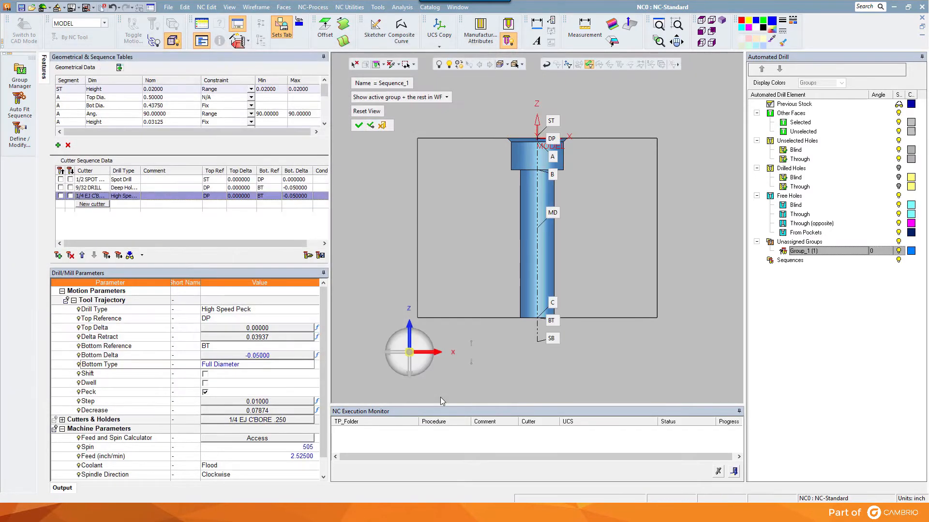
Set the 1/4 EJ C'BORE .250 cutter's top reference to DP and its bottom reference to B.
right_click(550, 139)
left_click(580, 143)
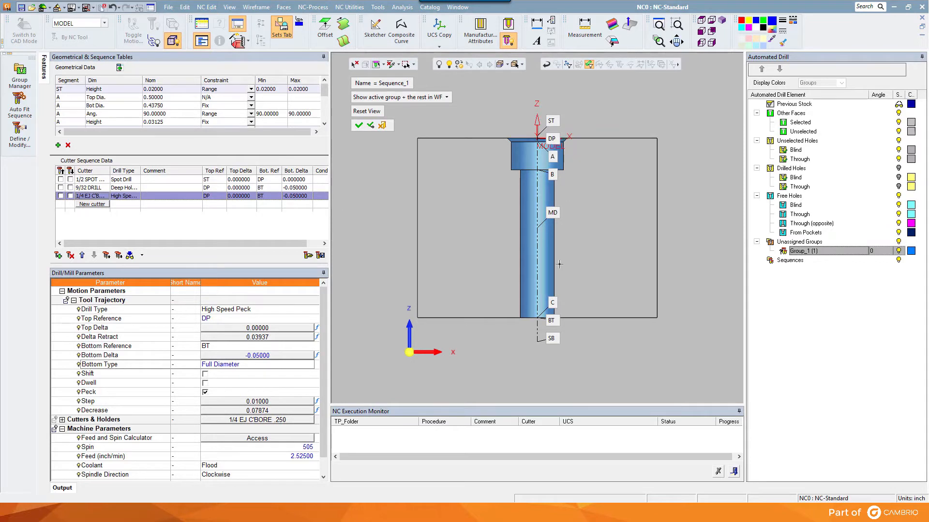
right_click(556, 174)
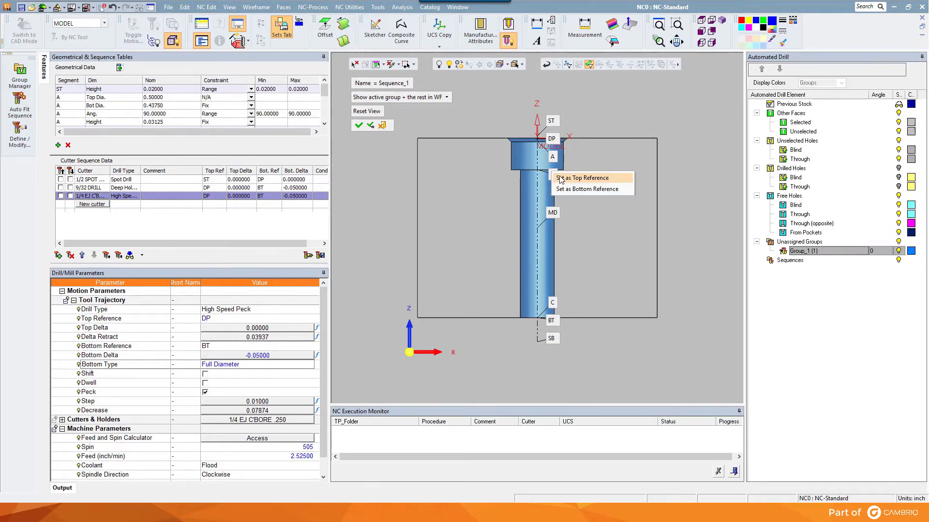
left_click(565, 193)
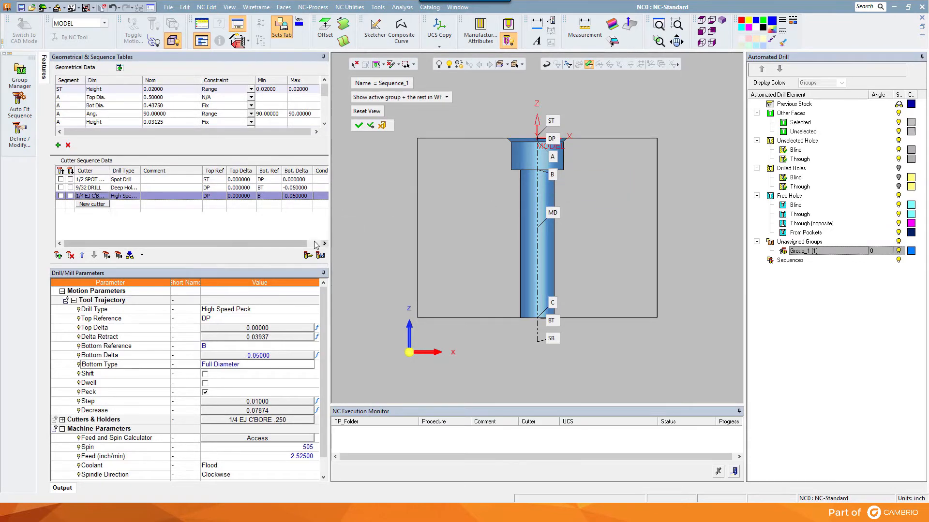
Set the counterbore cutter's top delta to 0.375, bottom delta to 0 and bottom type to Cutter Tip.
left_click(248, 329)
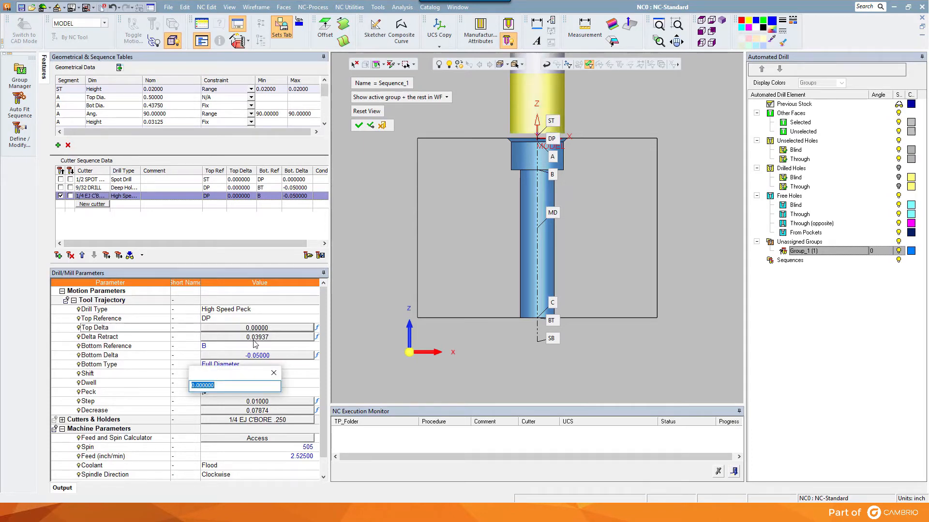
type(".375")
key("Return")
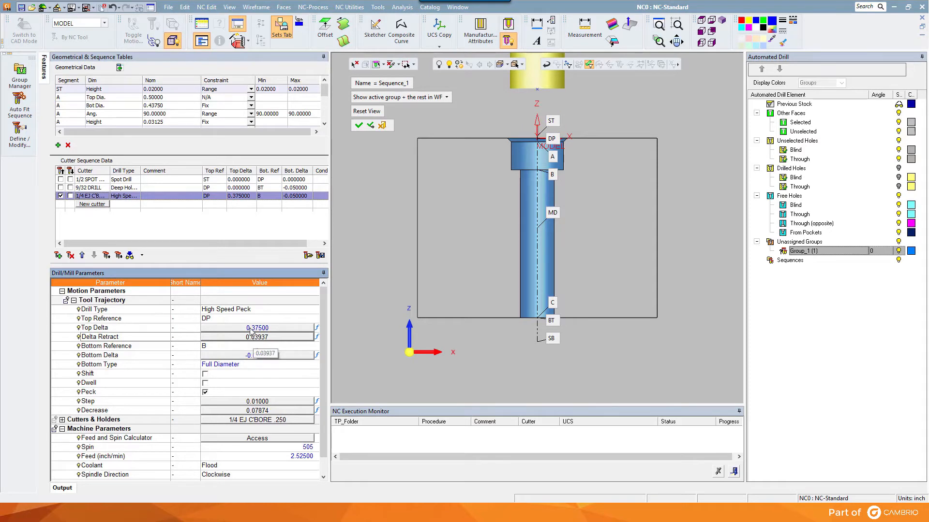
left_click(219, 356)
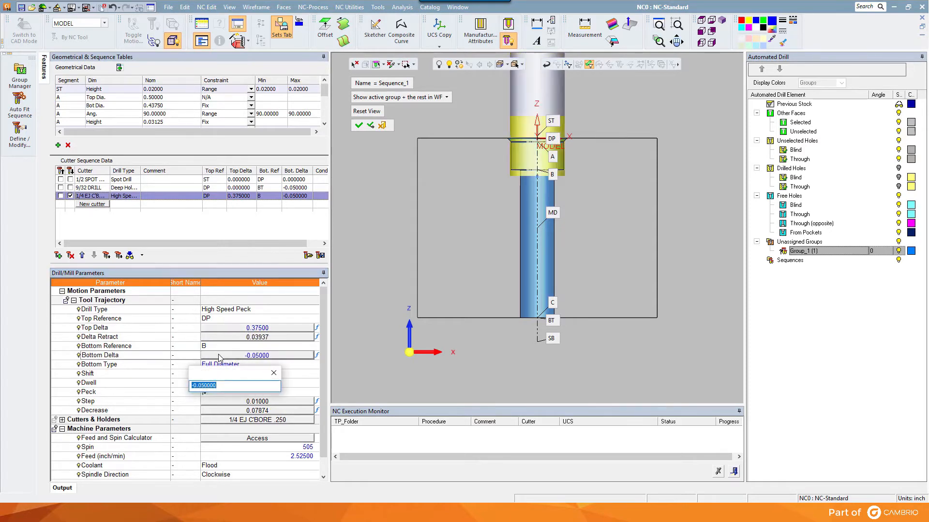
key("Return")
left_click(220, 364)
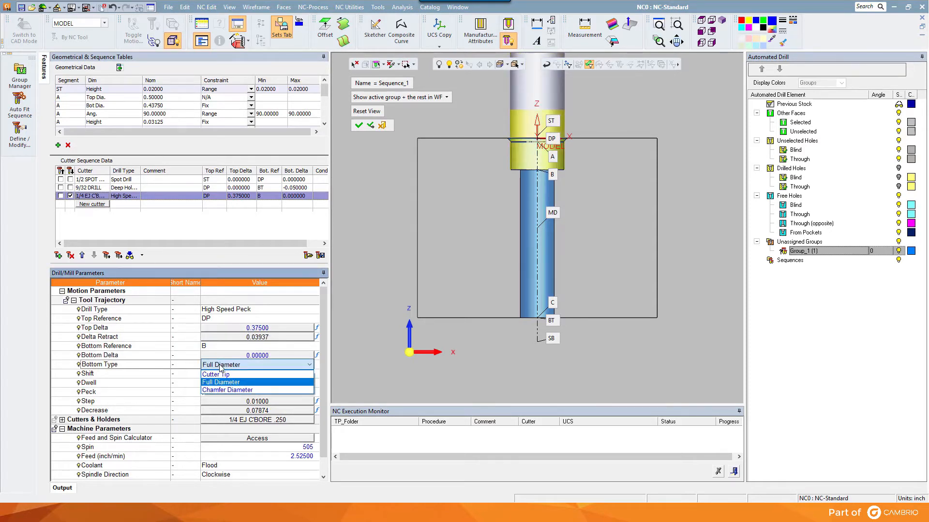
left_click(222, 375)
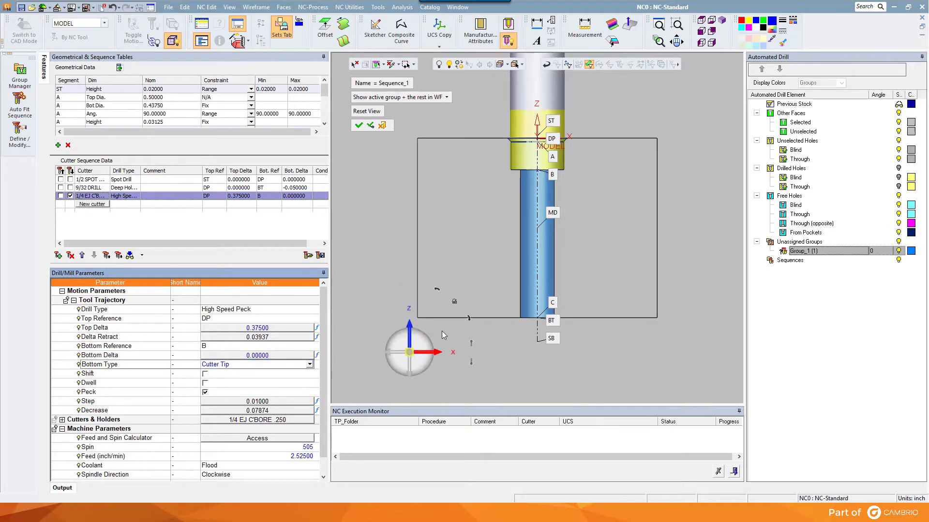
Set the ST height constraint range to a minimum of 0 and a maximum of 0.25.
left_click(274, 90)
left_click(276, 91)
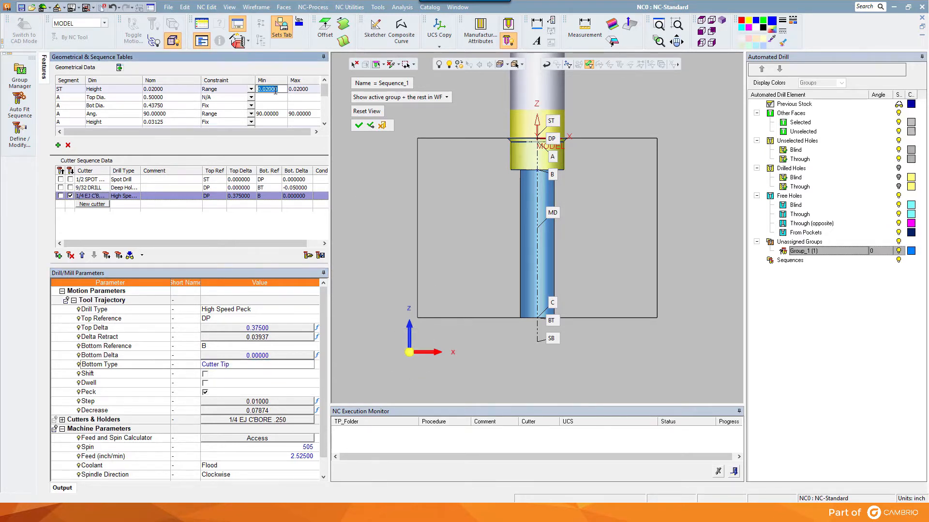
type("0")
key("Tab")
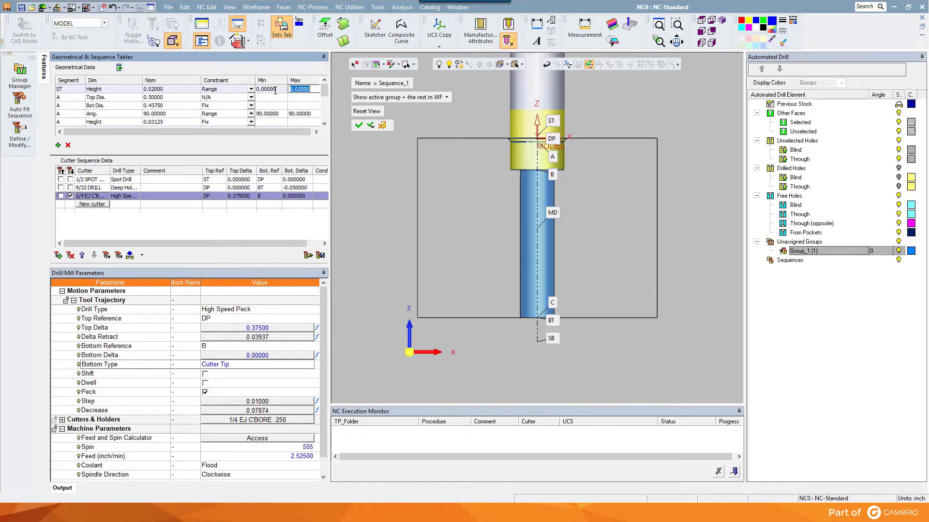
type(".25")
key("Return")
Set the segment B height range to a minimum of 0.2 and a maximum of 1.
scroll(278, 112, "down", 1)
double_click(271, 113)
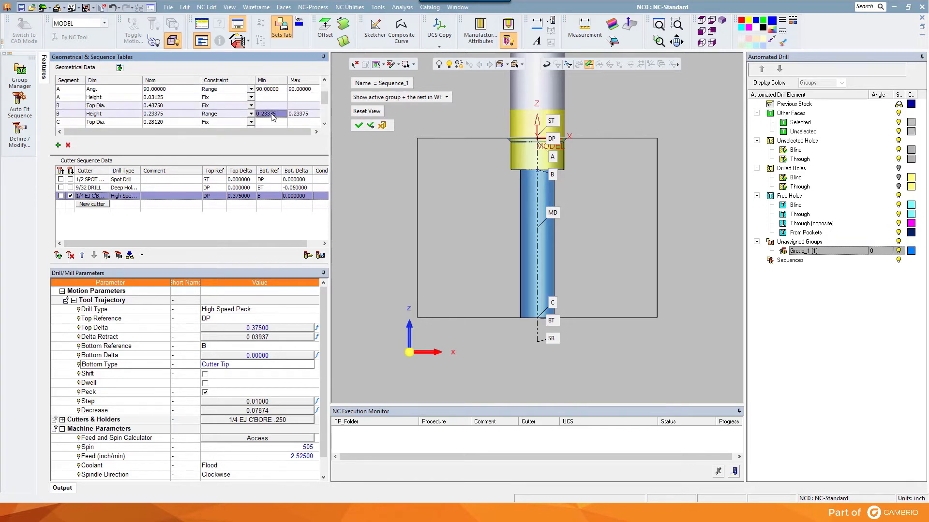
type(".2")
key("Tab")
type("1")
key("Return")
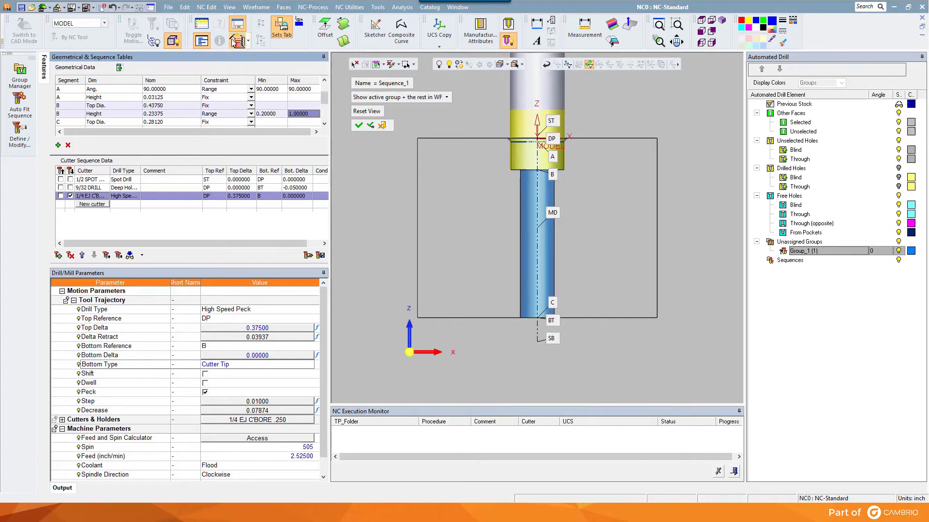
Constrain the BT height to a Range of 0.2 to 3.425, and set the segment C height constraint to N/A.
scroll(283, 113, "down", 1)
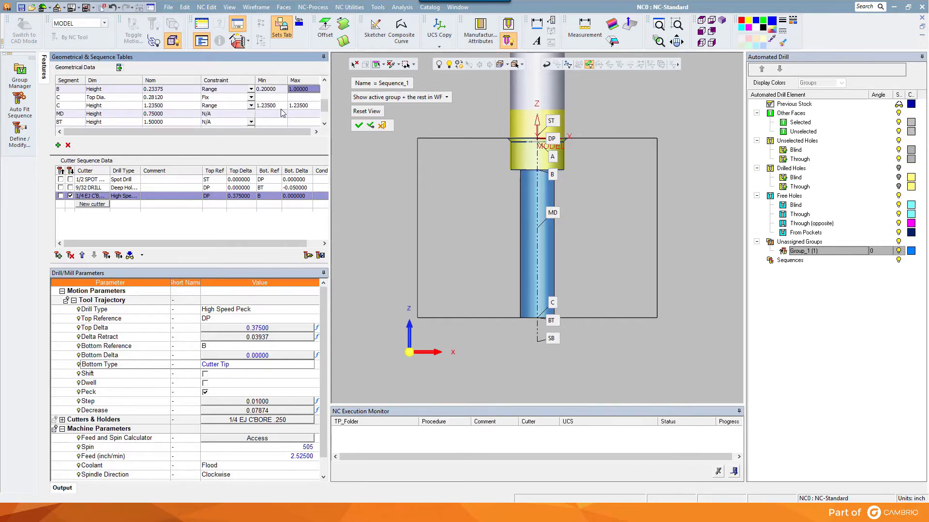
left_click(251, 123)
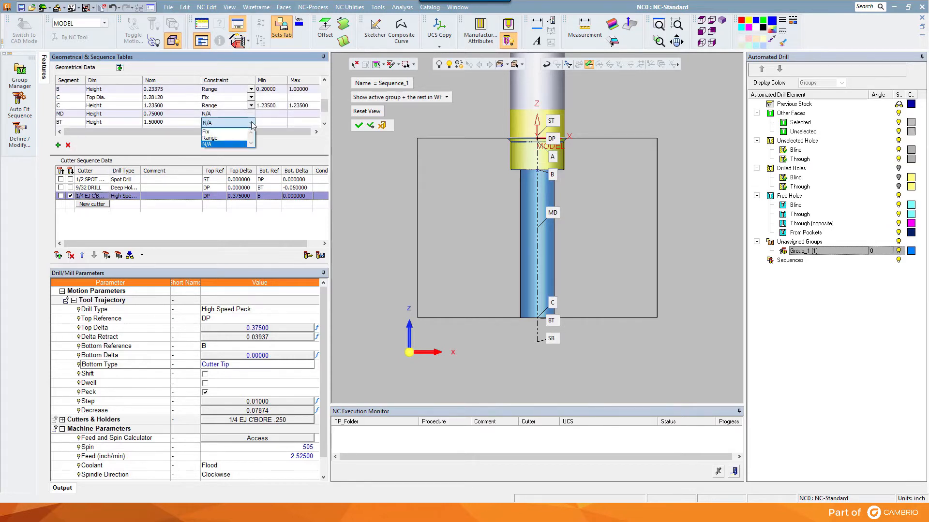
left_click(236, 139)
left_click(274, 122)
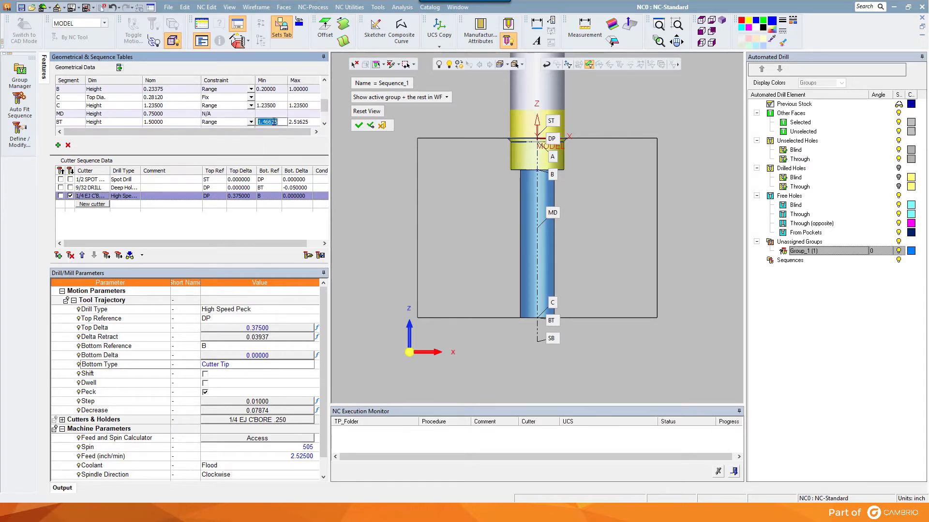
type("0.2")
key("Tab")
type("3.425")
key("Return")
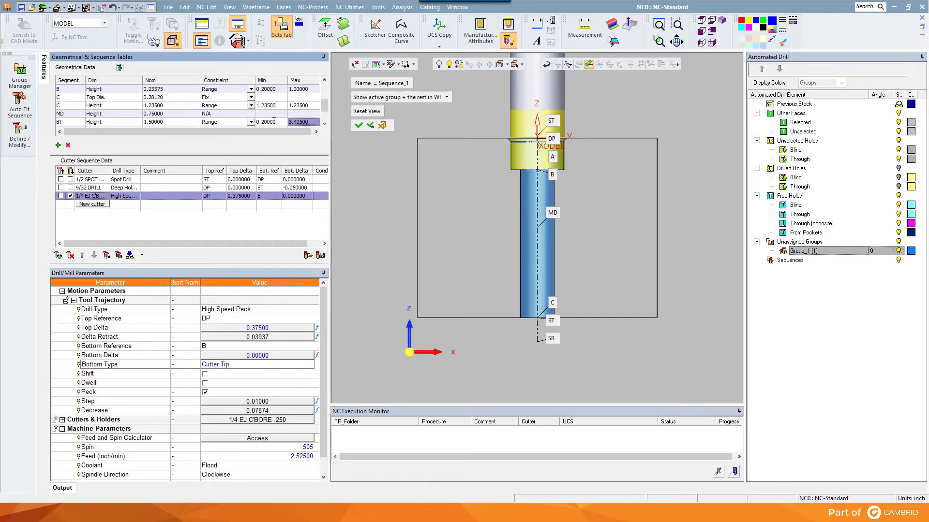
left_click(251, 107)
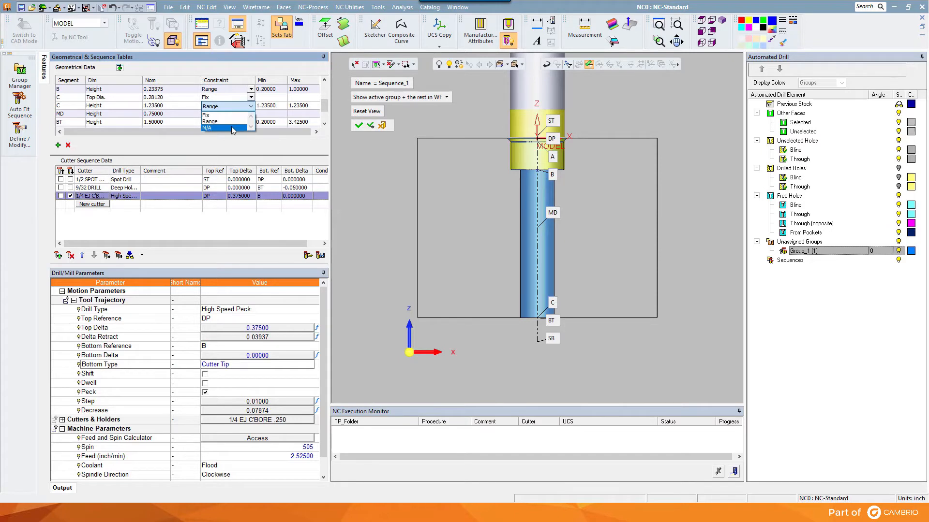
left_click(233, 128)
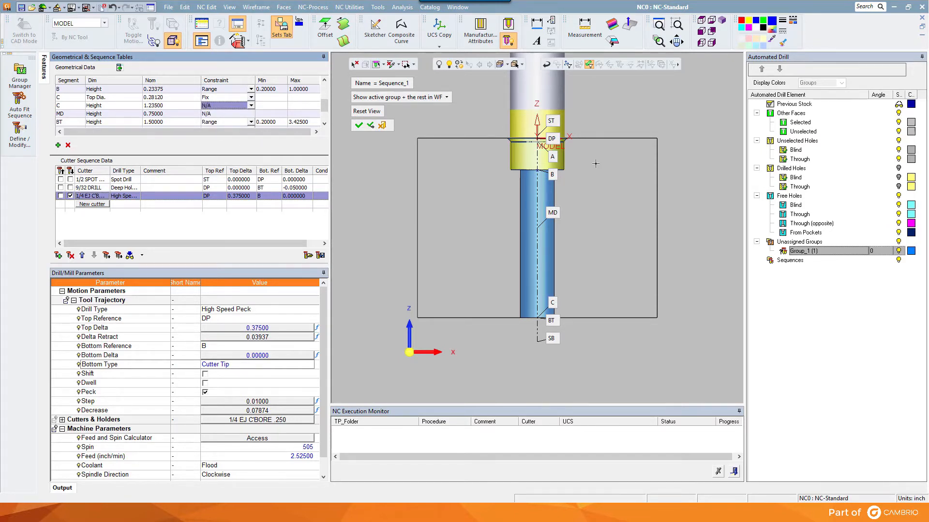
Rename the sequence as 1_4shcs c'bore.
left_click(379, 83)
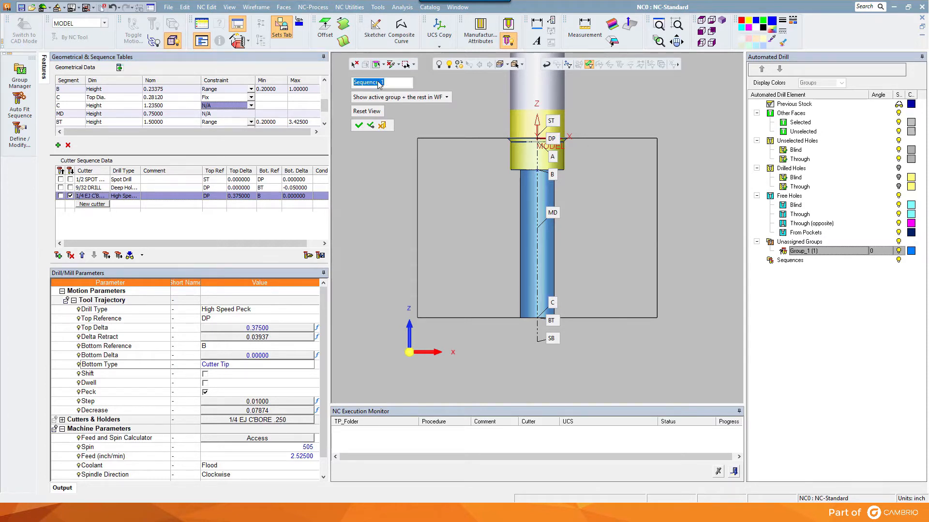
type("1")
type("_4shcs cbore")
key("Return")
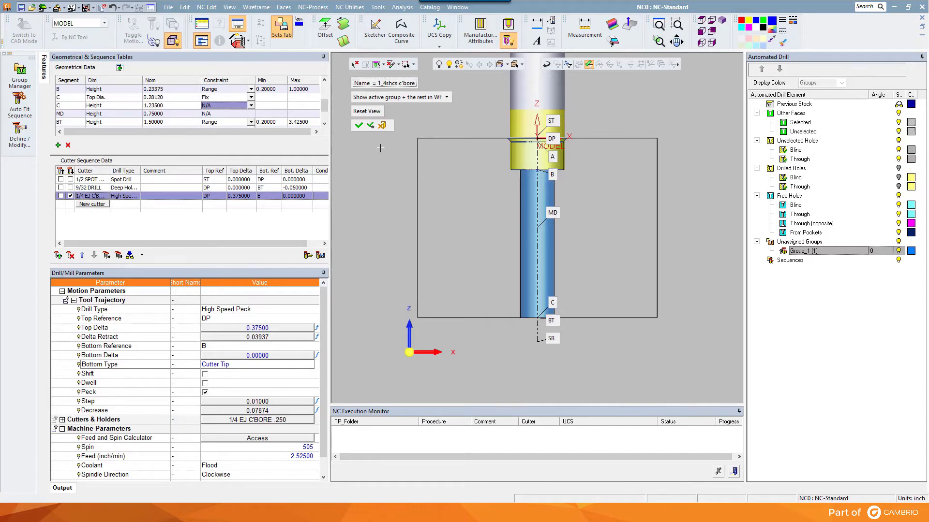
Turn on the bottom-position preview for the 9/32 drill and the 1/2 spot drill.
left_click(320, 256)
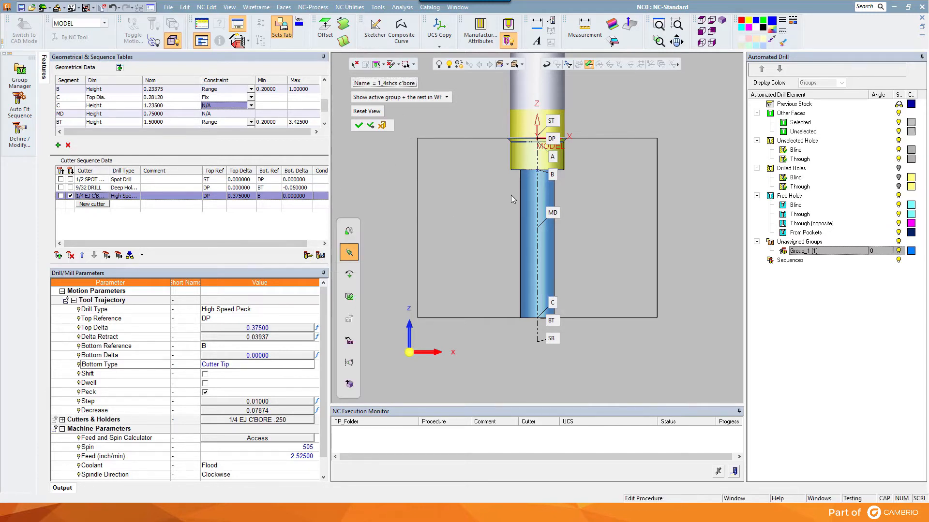
left_click(70, 188)
left_click(70, 179)
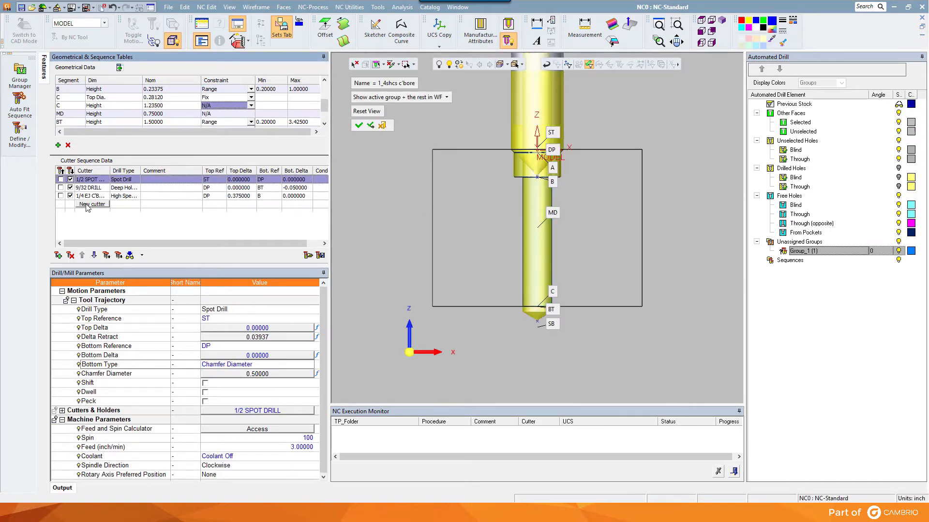
Save the sequence with its picture as 1_4shcs c'bore.elt in a new folder named video.
left_click(321, 255)
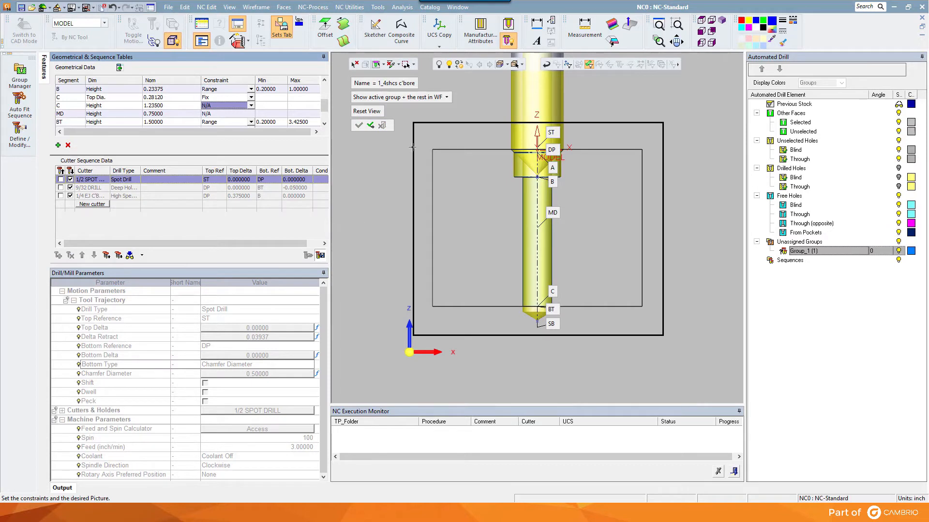
left_click(370, 126)
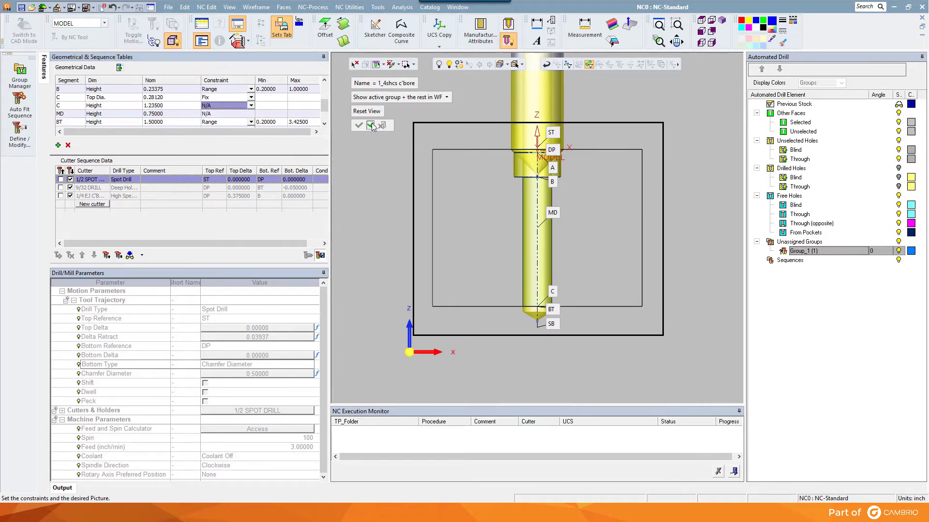
left_click(371, 126)
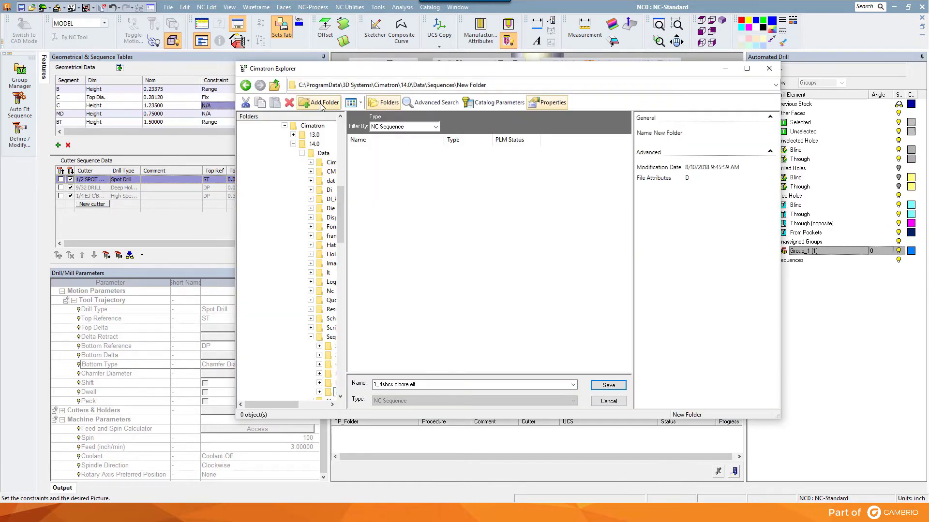
type("video")
key("Return")
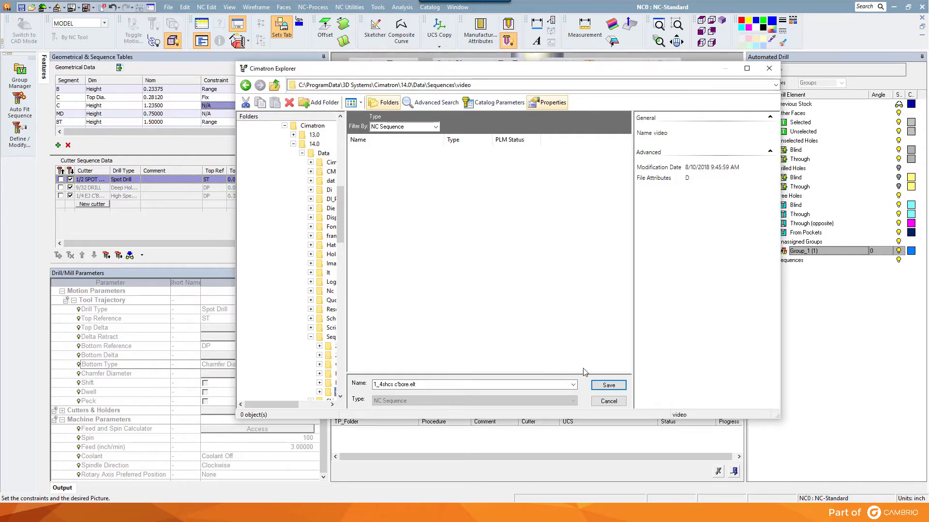
left_click(609, 385)
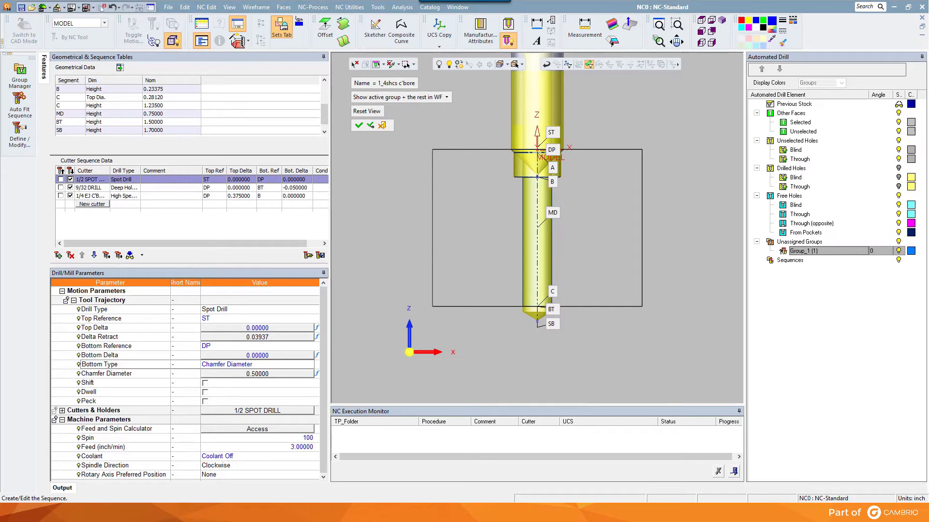
Accept the sequence for Group_1, save and calculate the automated drill procedure, and show the block in an isometric view.
left_click(359, 126)
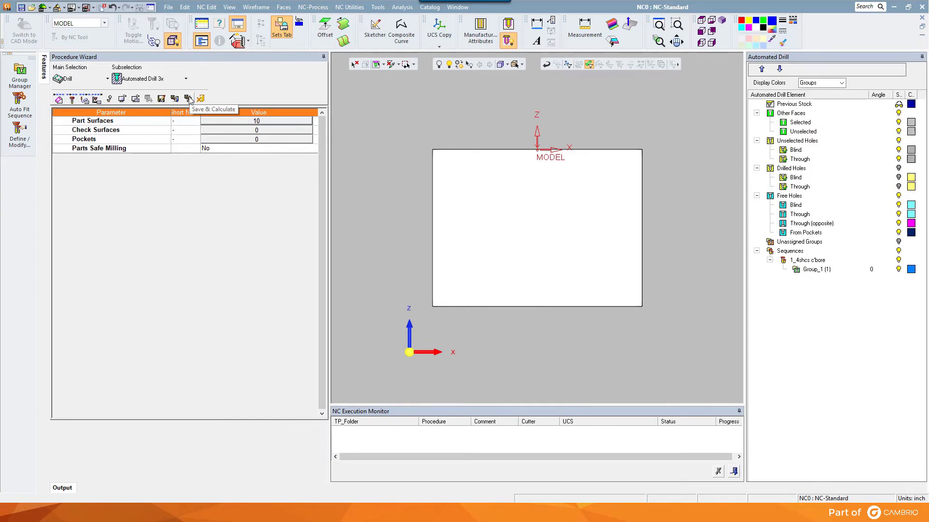
left_click(189, 99)
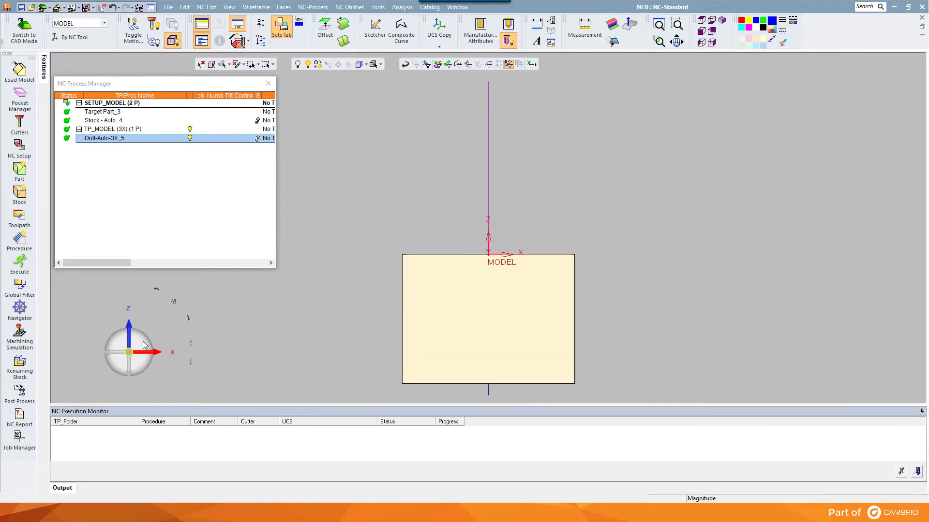
left_click(142, 344)
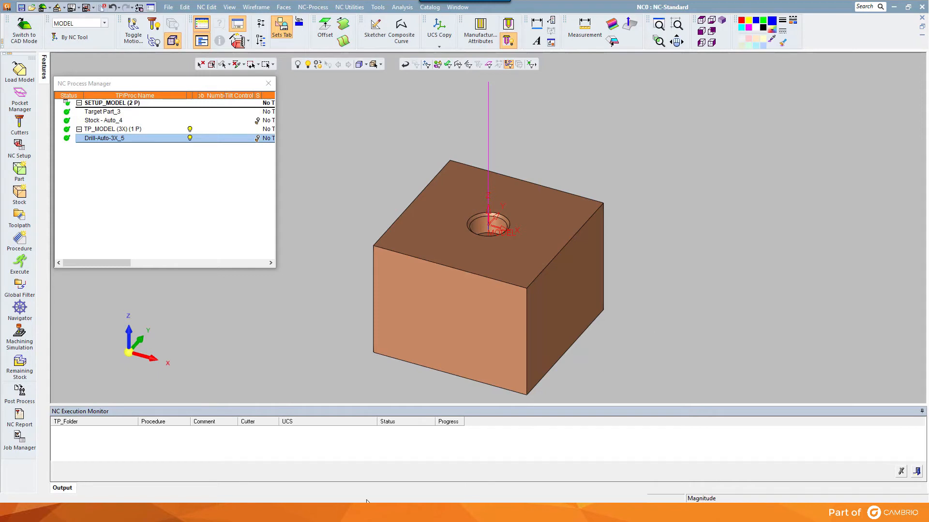
Switch to the Support Plate_NC document and start a new Automated Drill 3x procedure in TP_BOTTOM.
left_click(415, 478)
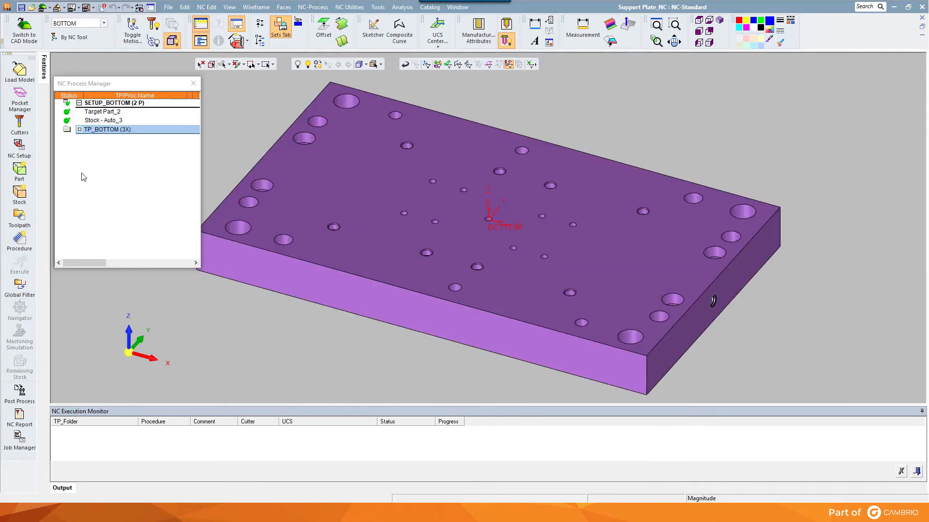
left_click(19, 241)
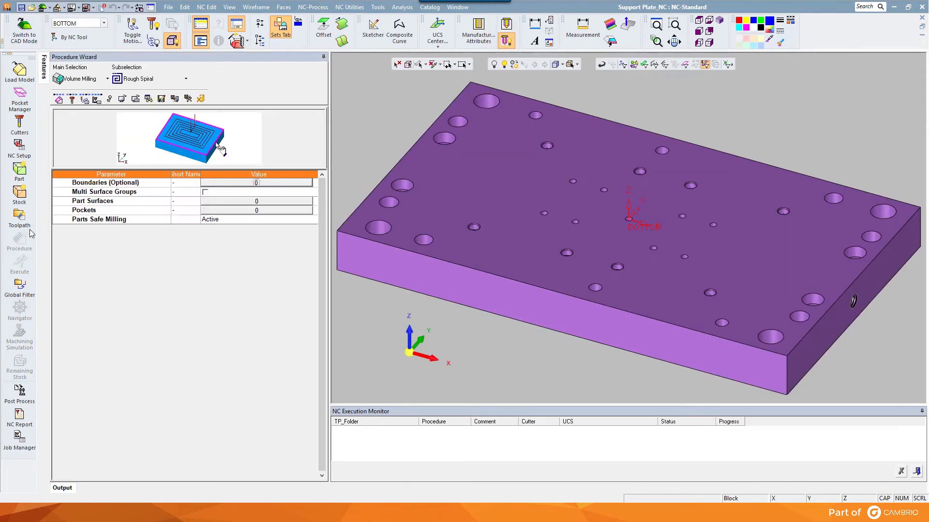
left_click(107, 79)
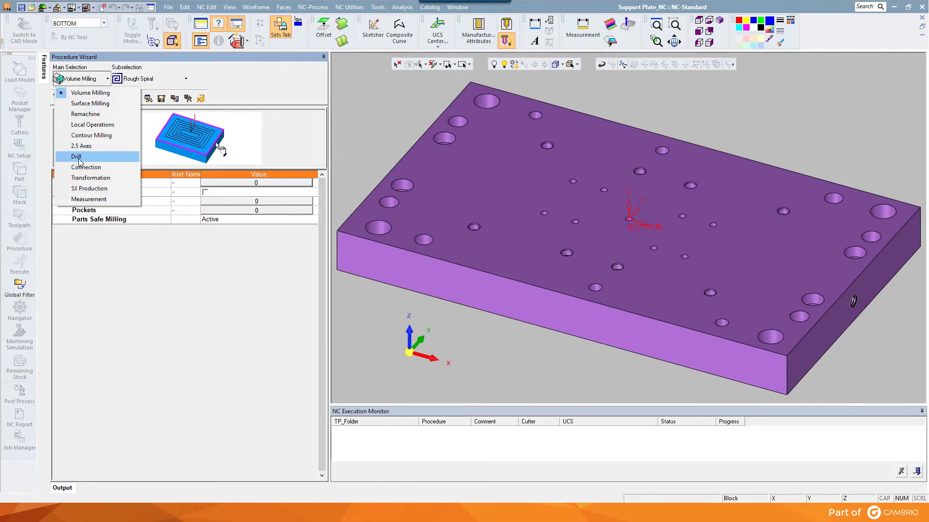
left_click(128, 152)
left_click(155, 79)
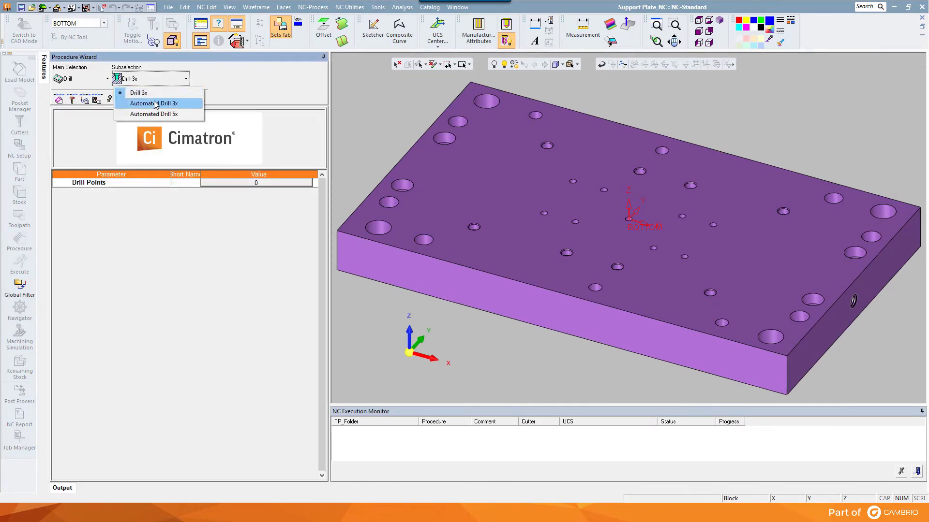
left_click(155, 102)
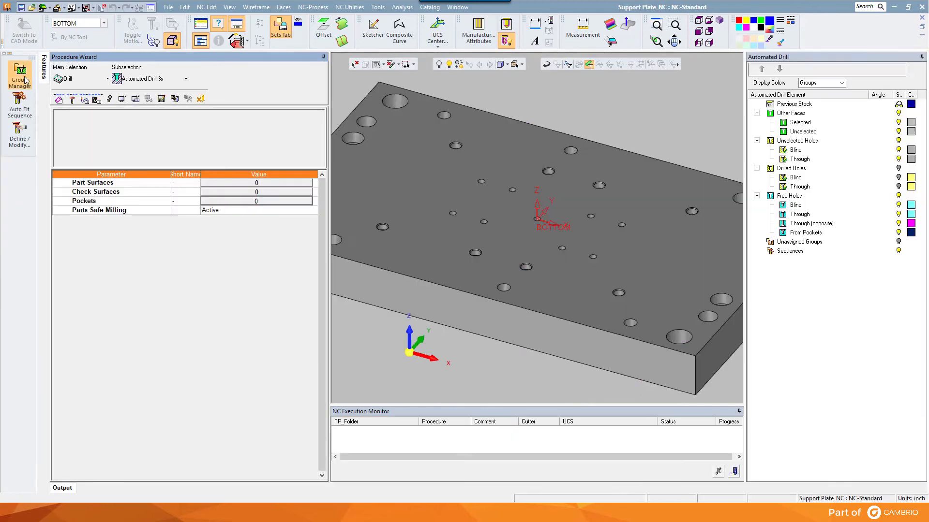
Select all surfaces of the support plate as part surfaces and automatically group all of its holes.
left_click(22, 78)
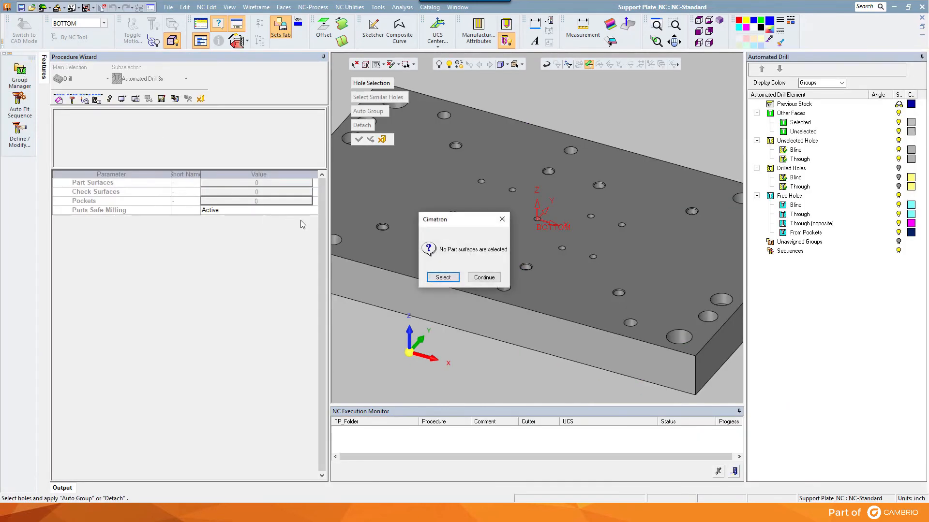
key("Return")
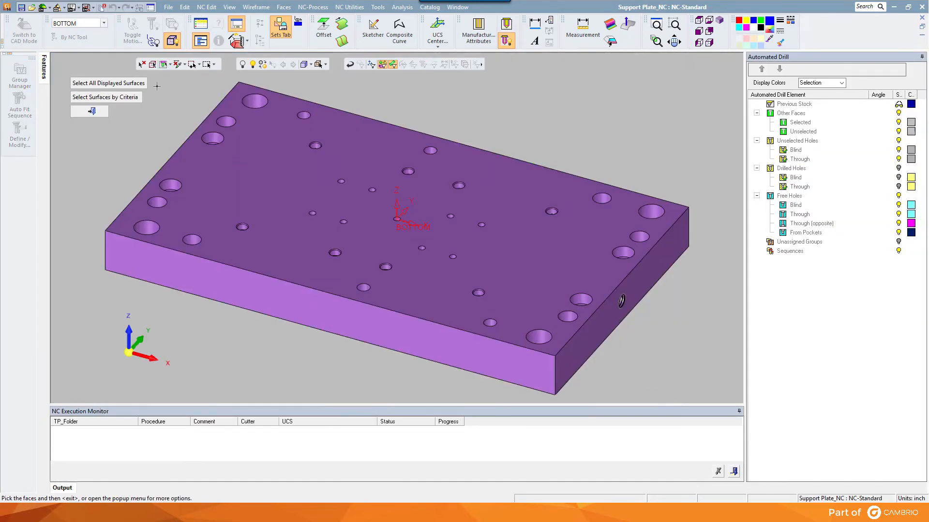
scroll(252, 173, "down", 3)
left_click_drag(175, 101, 815, 464)
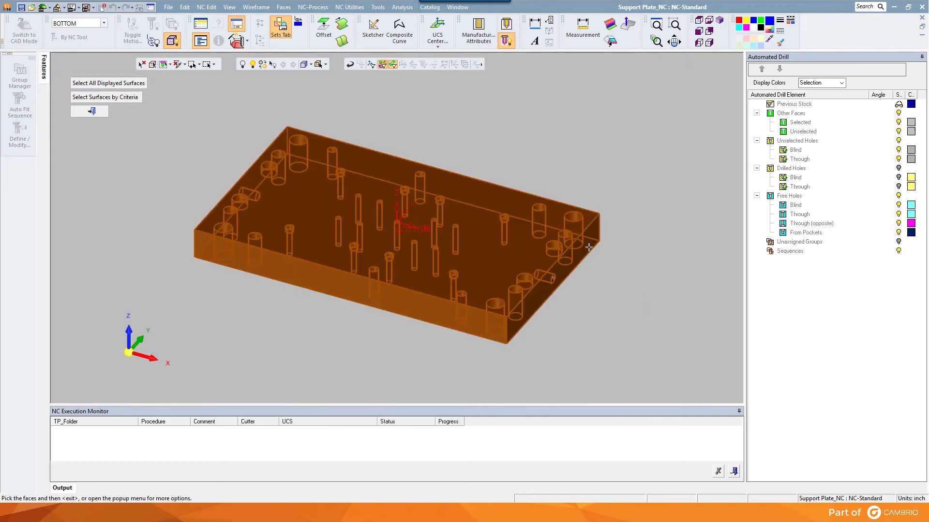
middle_click(499, 223)
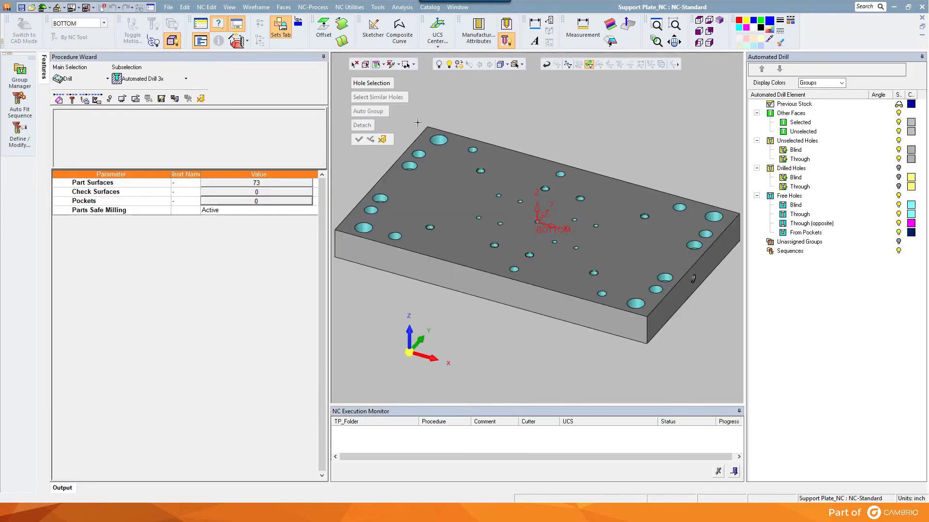
key("ctrl+a")
middle_click(539, 150)
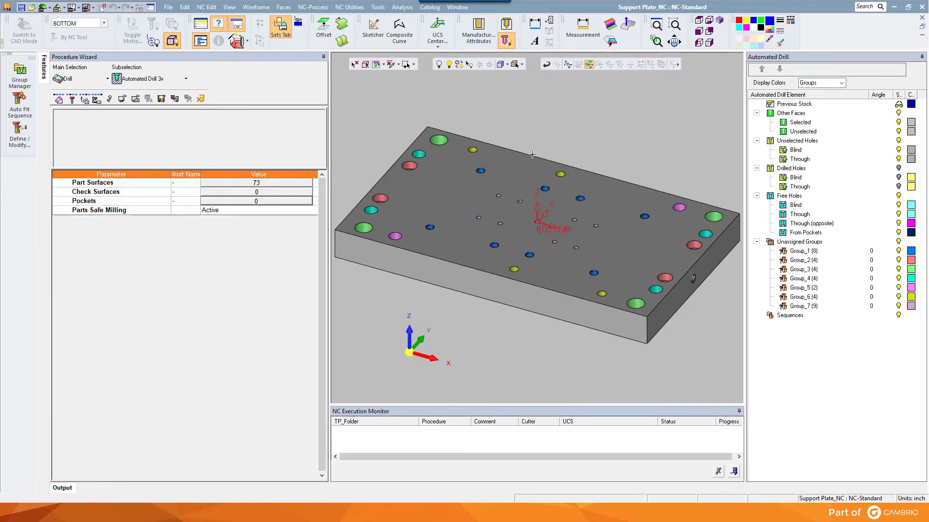
Auto-fit sequences to all unassigned hole groups, searching the Sequences catalog in the video folder.
left_click(14, 105)
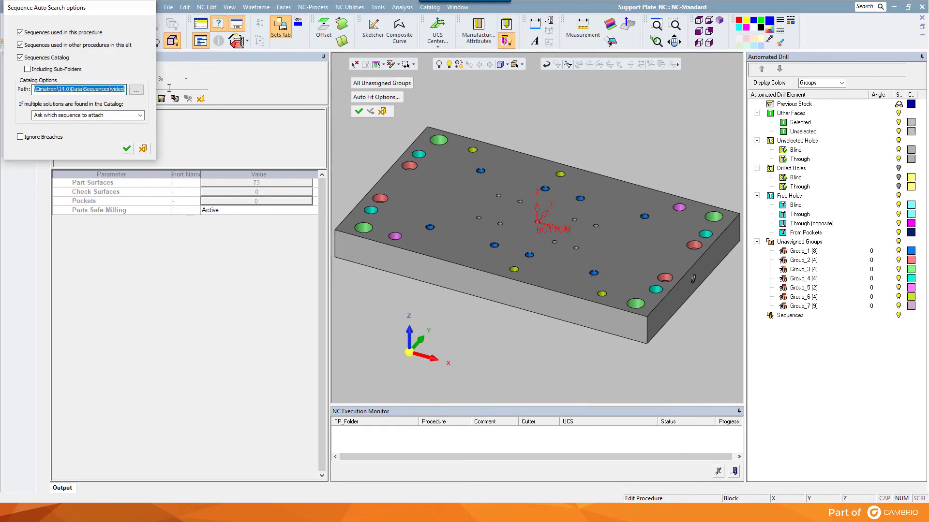
left_click(126, 148)
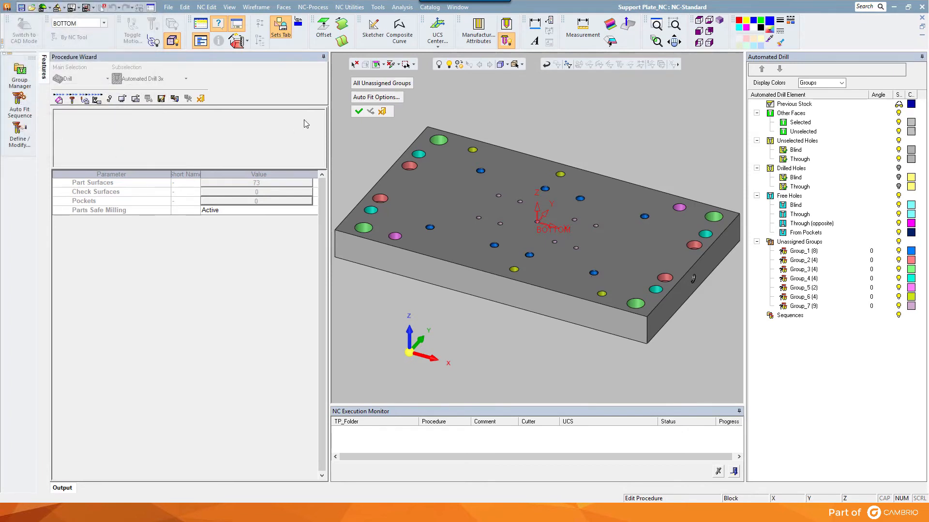
left_click(358, 114)
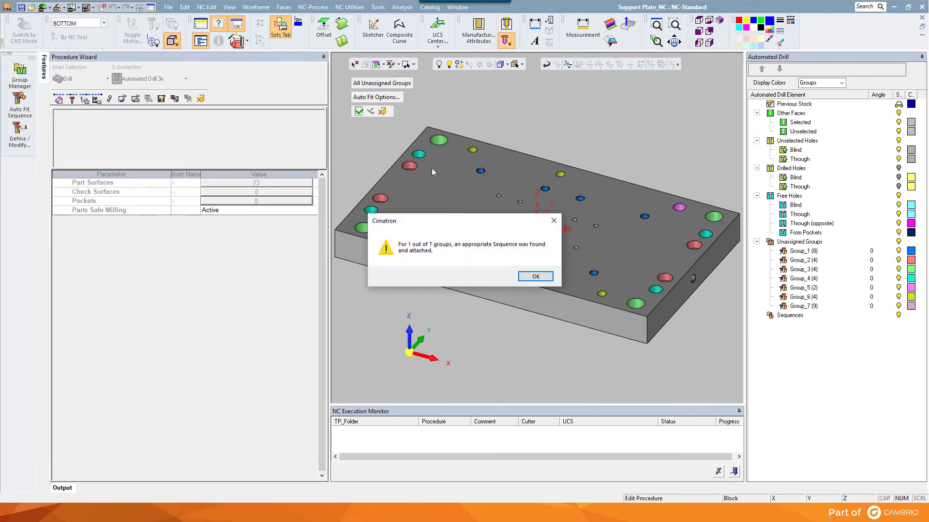
left_click(536, 278)
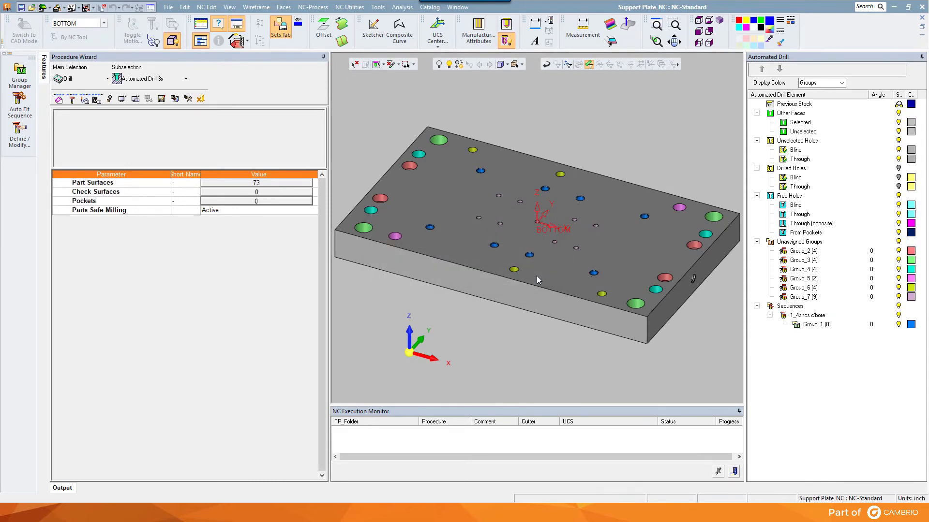
Open the sequence attached to Group_1, inspect its geometry table and preview the 9/32 drill at its bottom position.
left_click(811, 326)
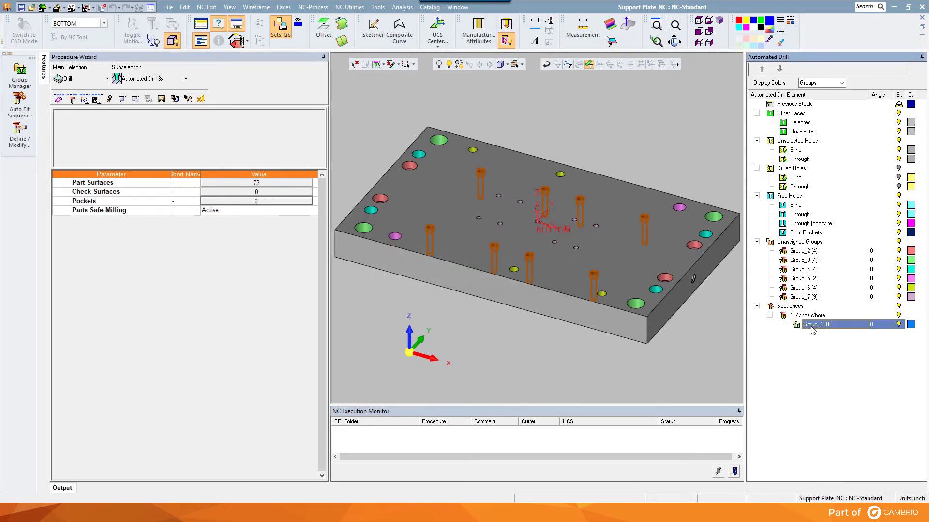
double_click(812, 326)
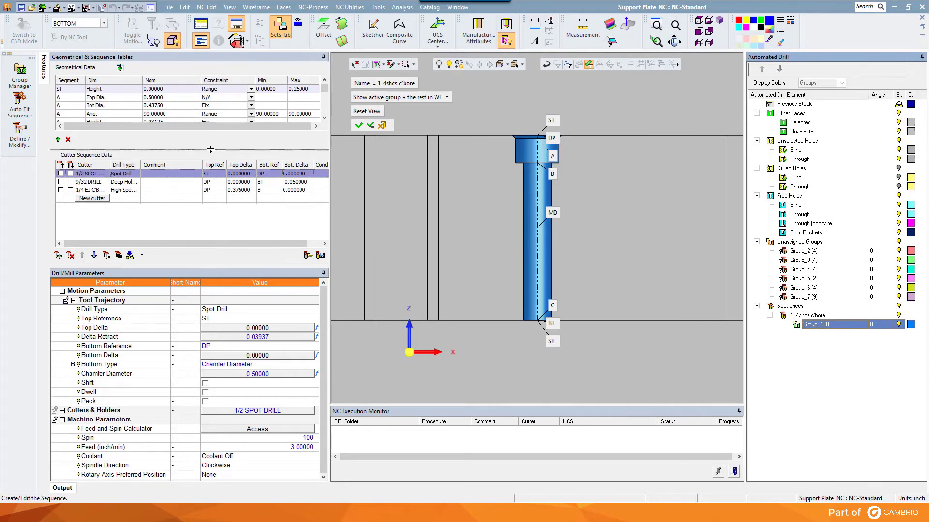
left_click_drag(210, 149, 211, 197)
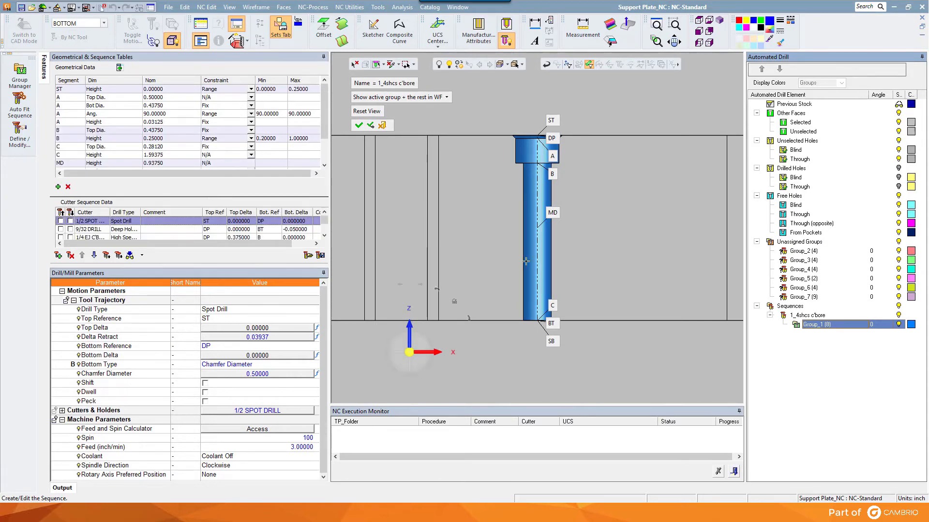
left_click(71, 229)
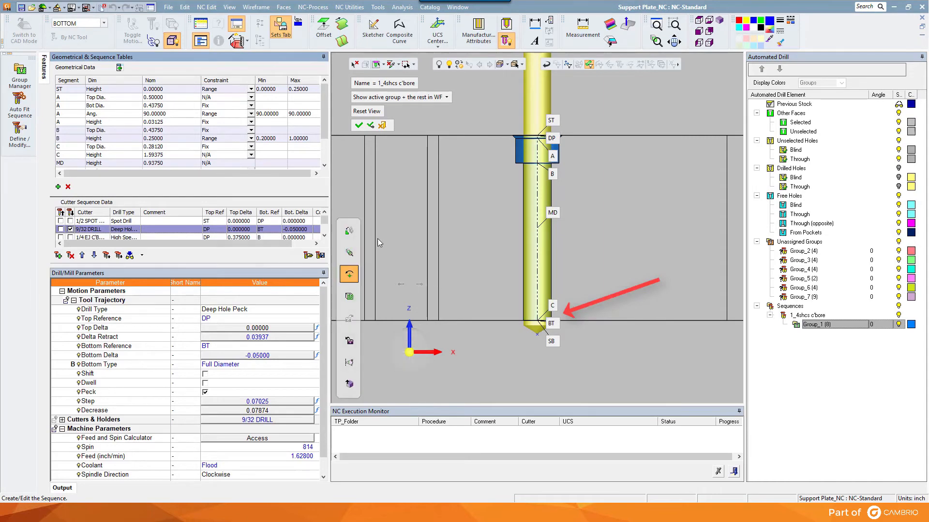
middle_click(435, 168)
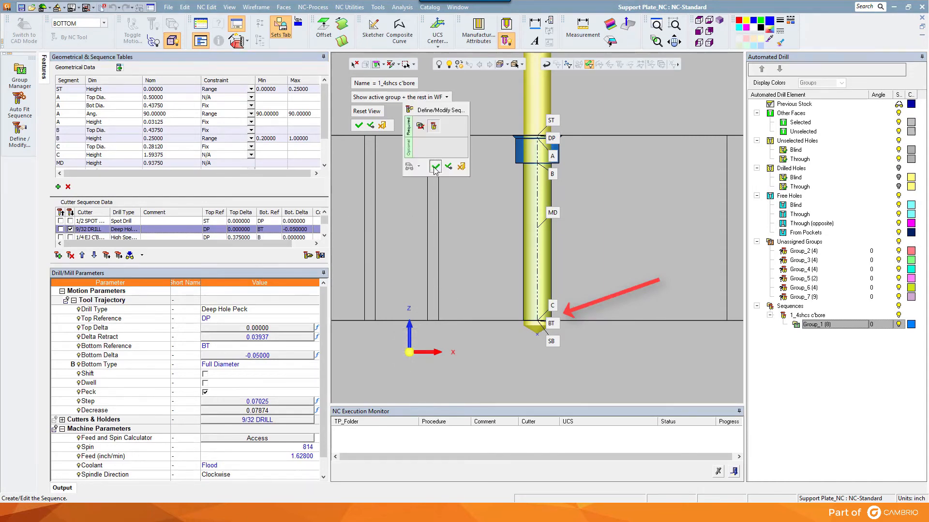
left_click(434, 167)
Save and calculate the Automated Drill 3x procedure, continuing with the remaining groups left without a sequence.
middle_click(433, 167)
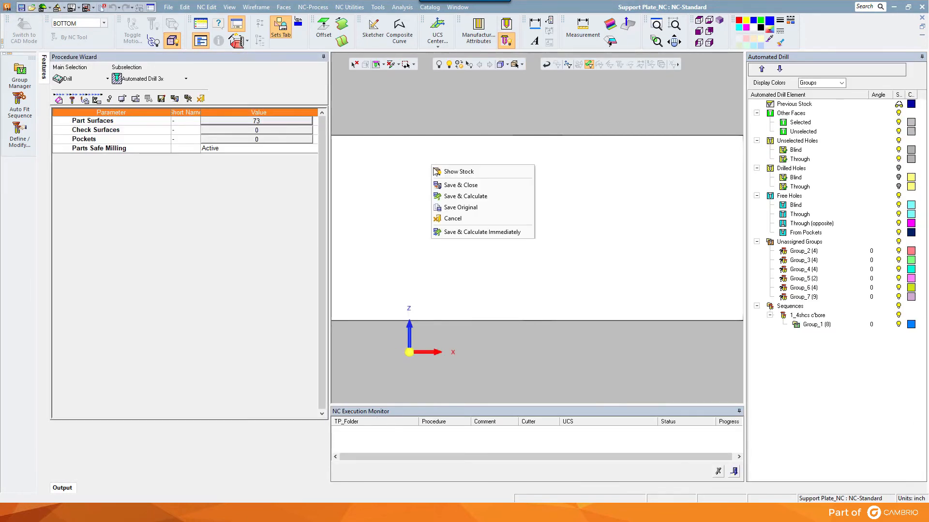
left_click(459, 197)
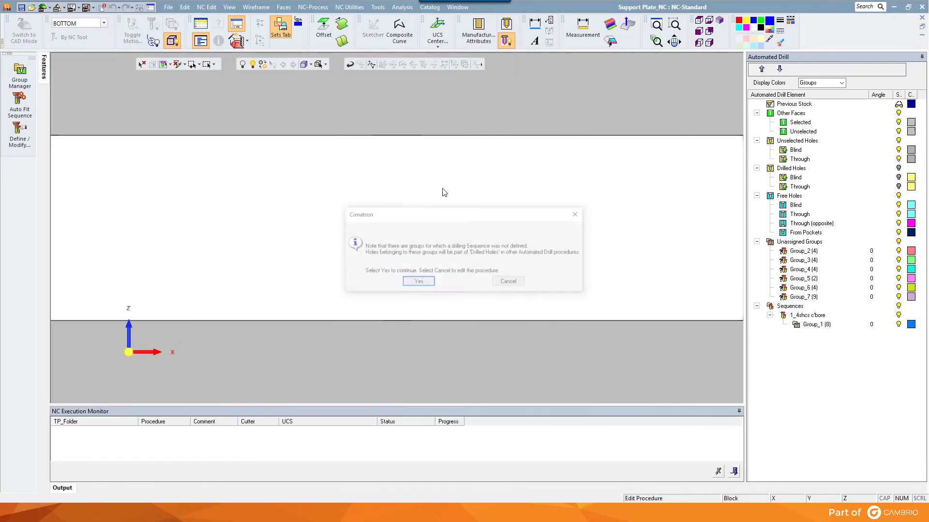
left_click(417, 282)
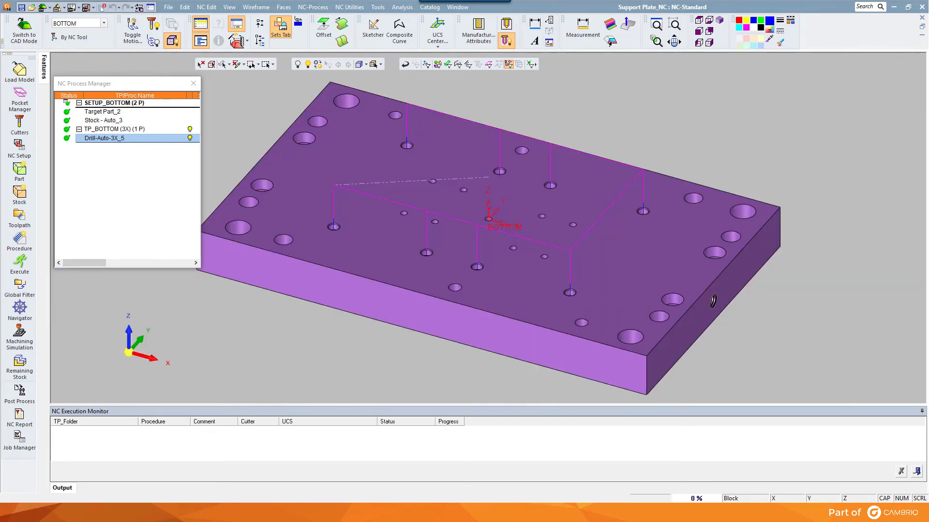
Reopen the calculated drill procedure and review the Process Optimization choices in its motion parameters.
double_click(91, 138)
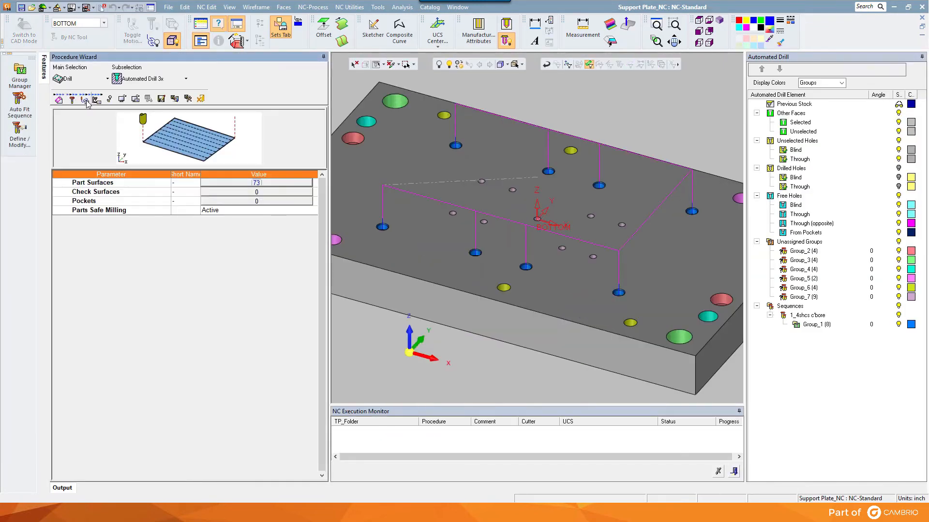
left_click(85, 100)
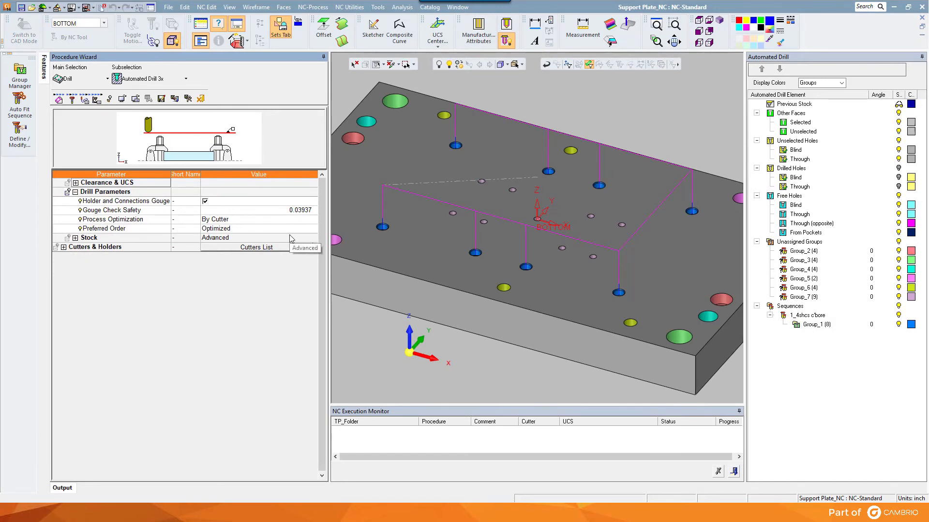
left_click(296, 220)
left_click(297, 223)
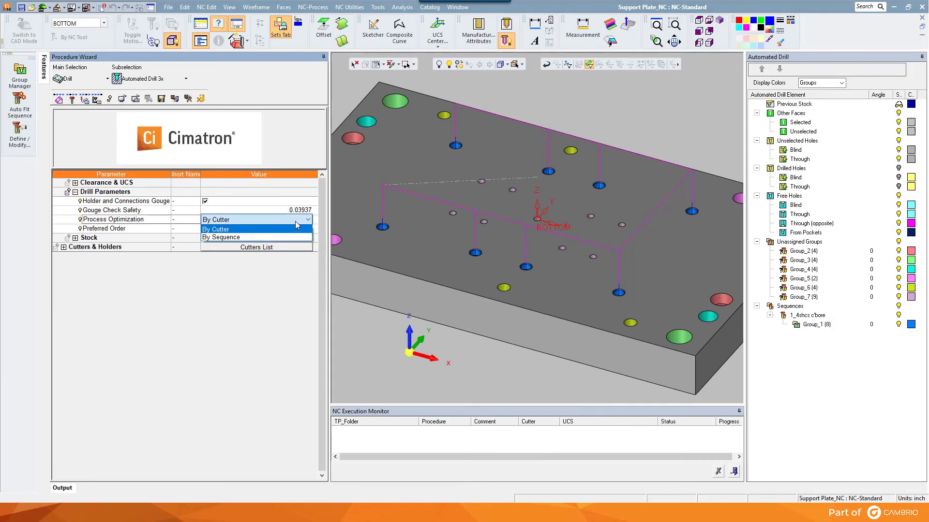
left_click(296, 222)
left_click(296, 222)
left_click(296, 226)
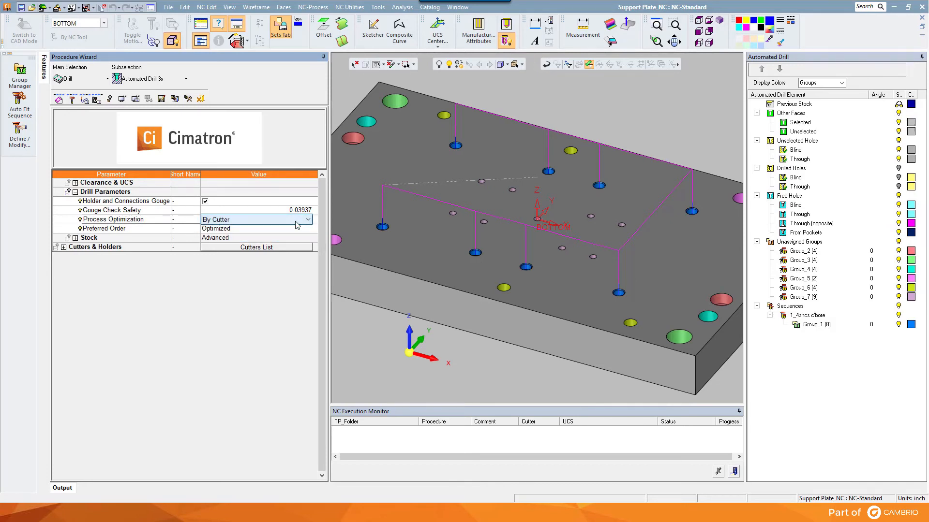
Review the Preferred Order choices and the Advanced stock settings, and close the procedure without saving.
left_click(262, 229)
left_click(262, 229)
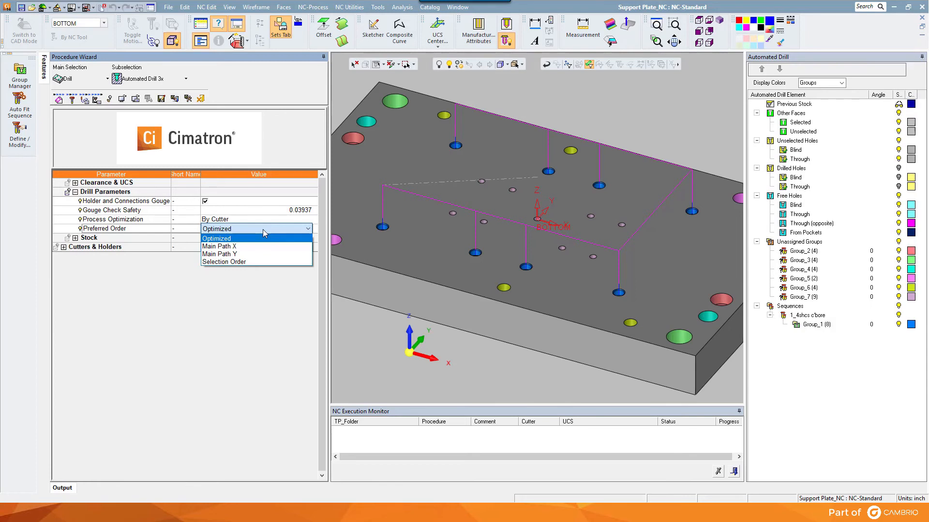
left_click(263, 229)
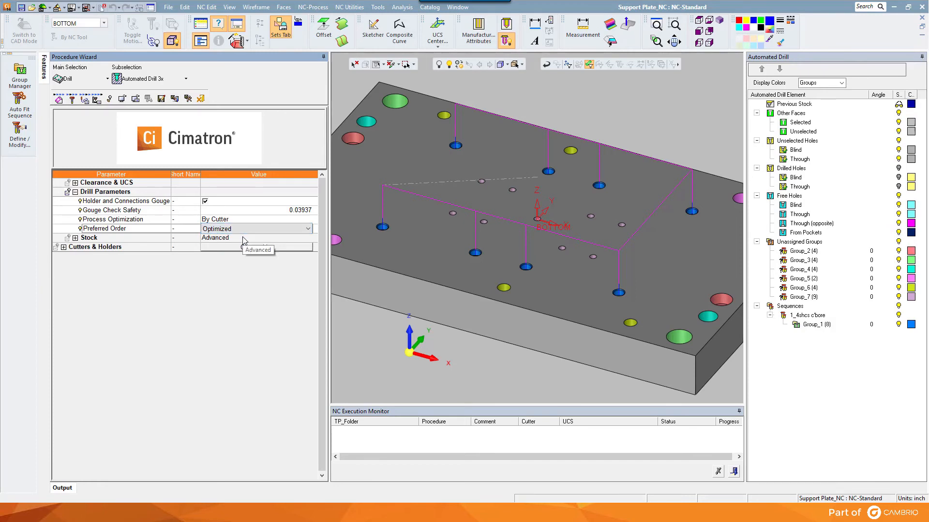
left_click(75, 238)
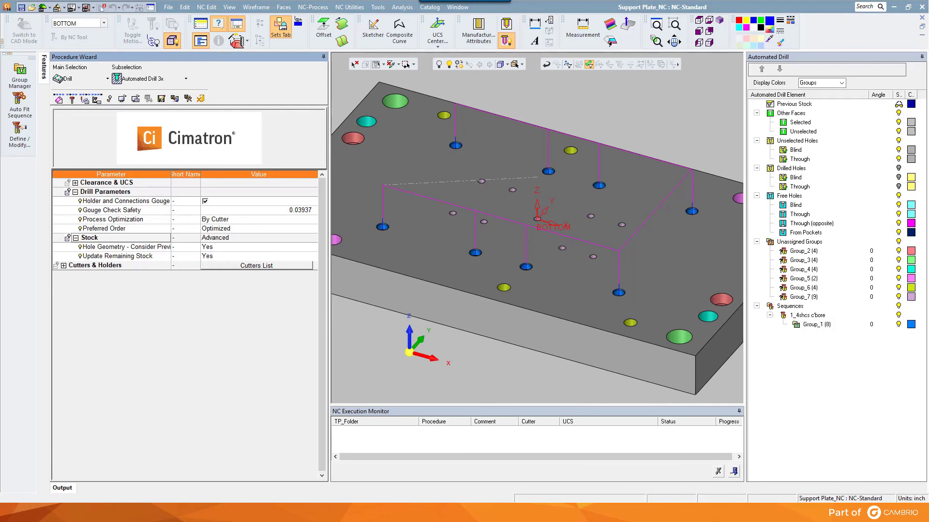
left_click(201, 98)
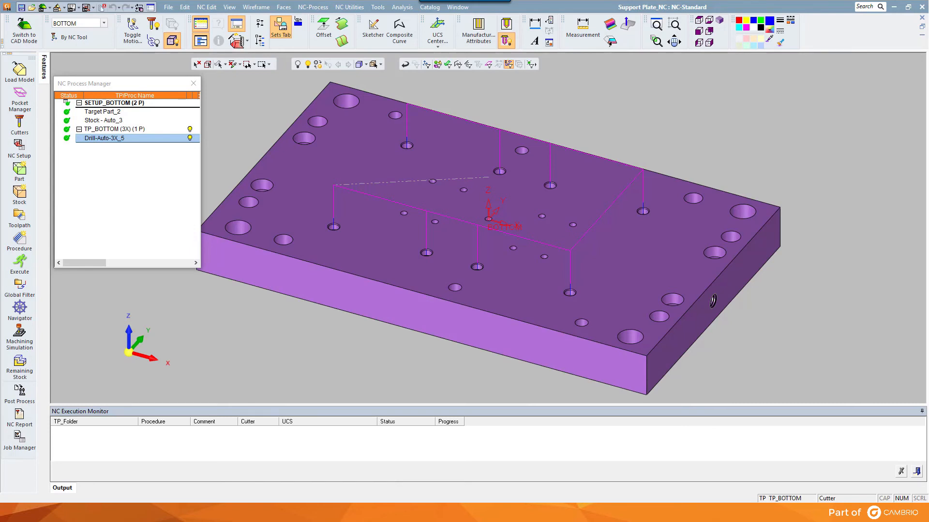
Switch to the NC0 document with the round bar and start an Automated Drill 5x procedure in TP_MODEL.
mouse_move(367, 513)
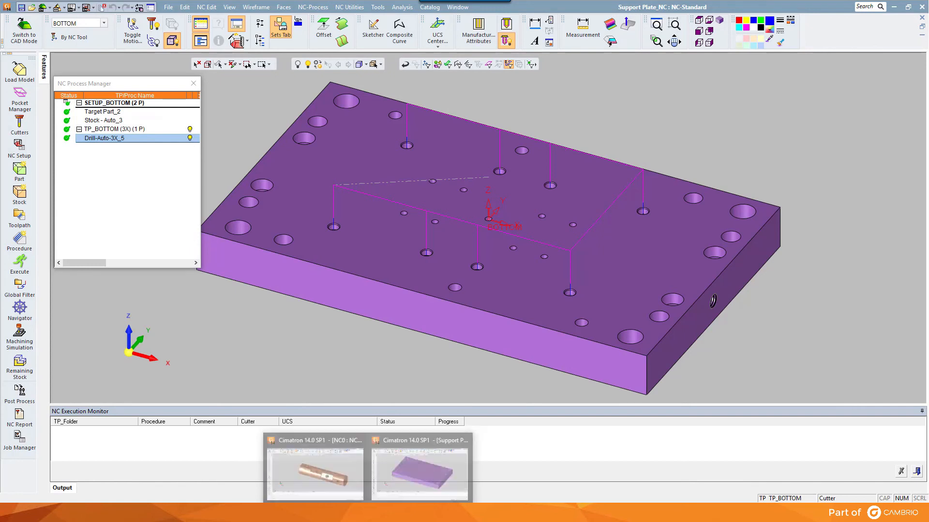
left_click(341, 478)
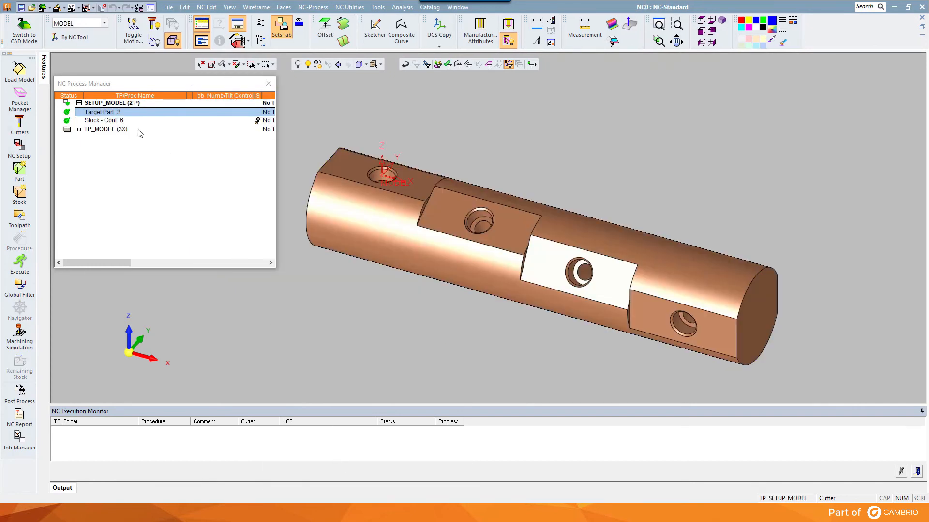
left_click(87, 130)
left_click(18, 240)
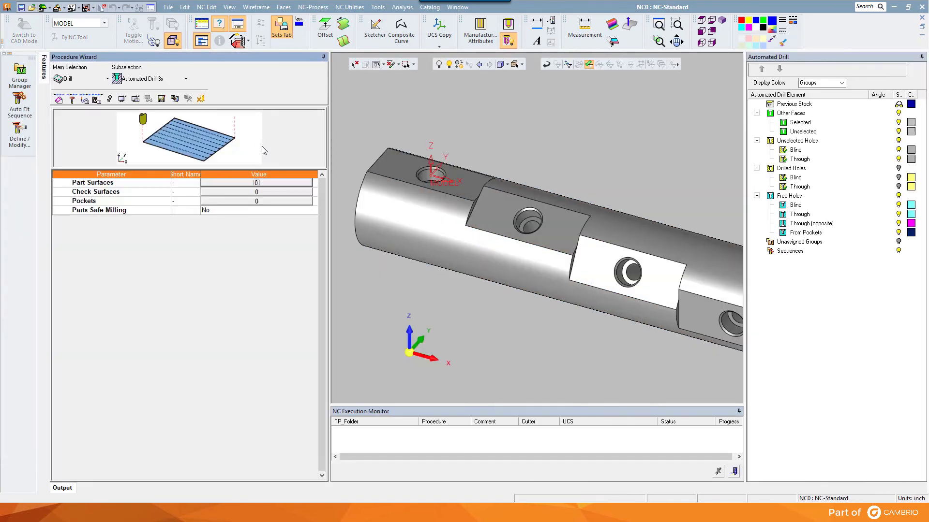
left_click(149, 83)
left_click(158, 115)
Select all surfaces of the round bar as part surfaces and automatically group its holes.
left_click(20, 74)
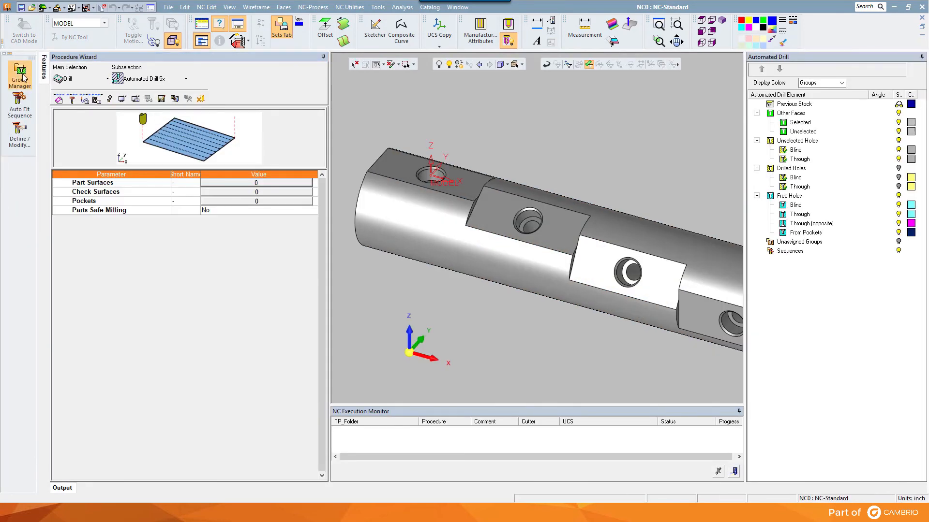
left_click(439, 276)
scroll(368, 213, "down", 5)
left_click_drag(336, 179, 580, 316)
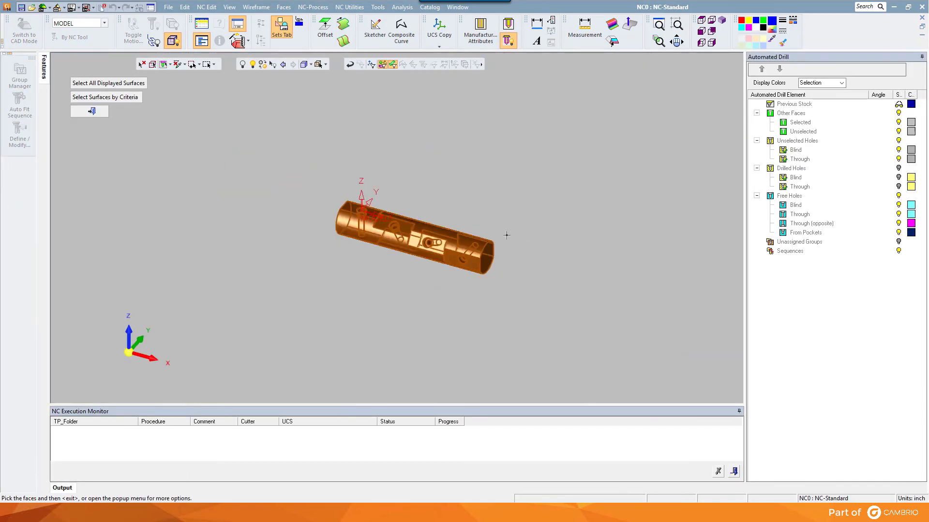
middle_click(506, 234)
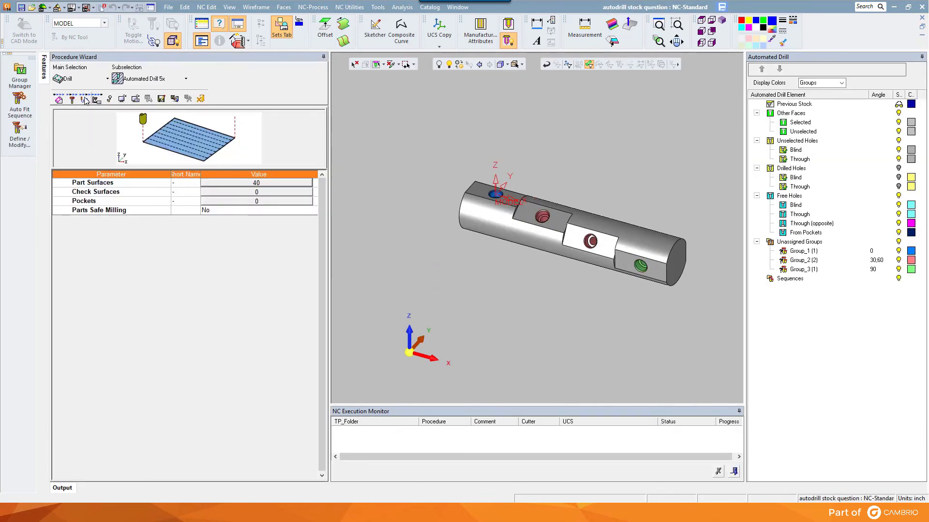
Set the 5x drill procedure's Stock parameter to Ignore.
left_click(84, 99)
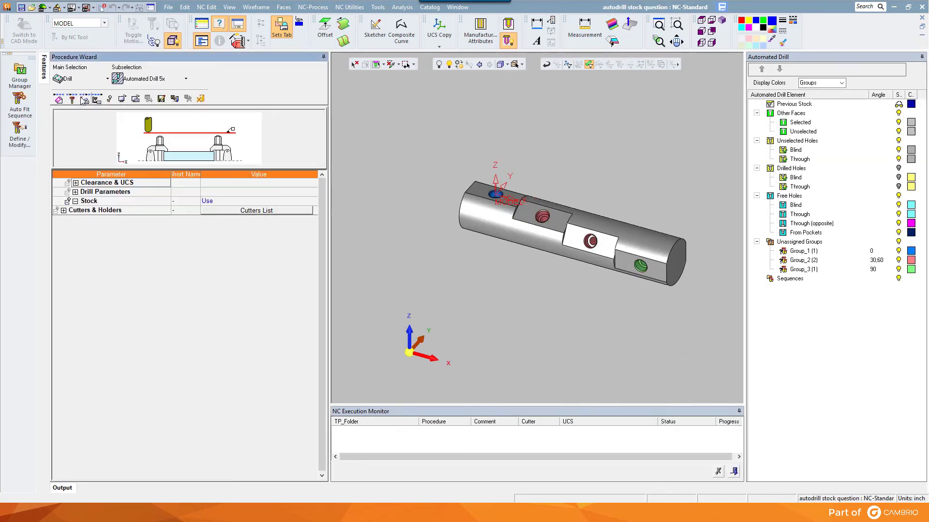
left_click(210, 199)
left_click(217, 221)
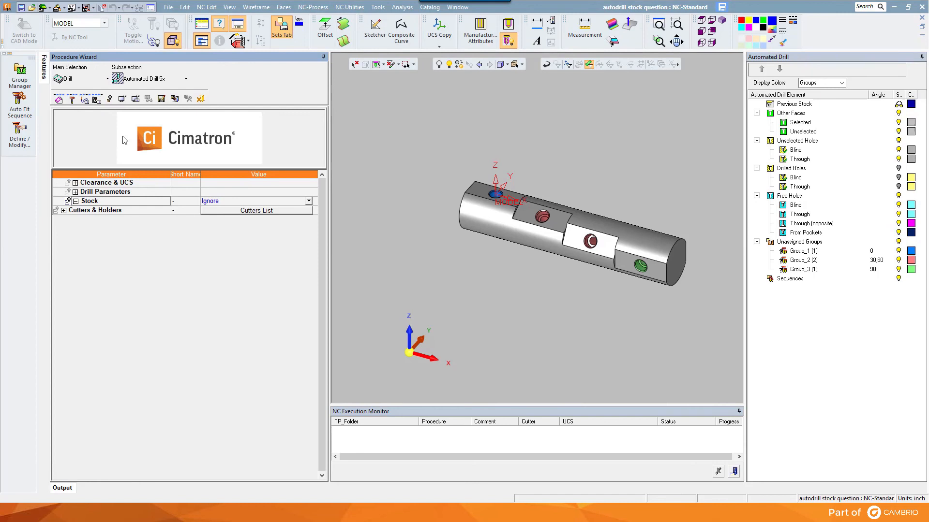
Auto-fit sequences to the bar's unassigned hole groups, and save and calculate the 5x drill procedure.
left_click(19, 106)
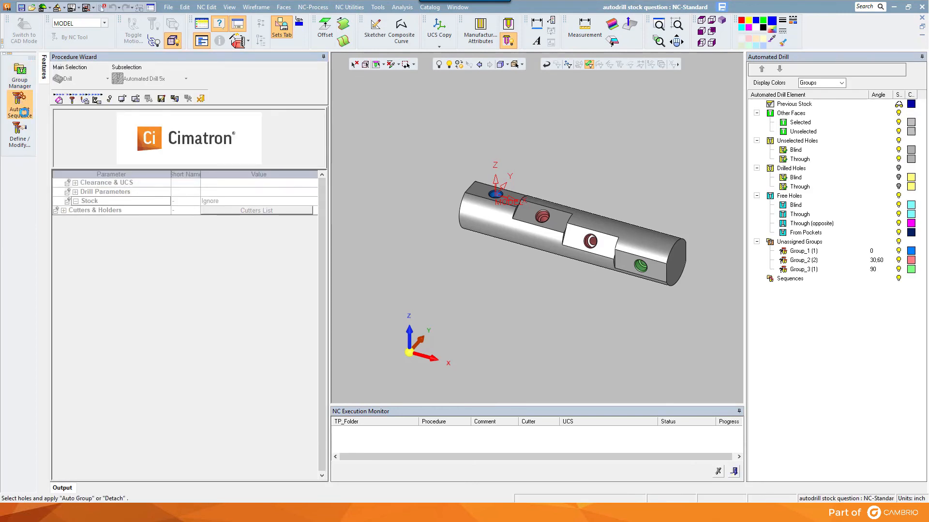
left_click(359, 112)
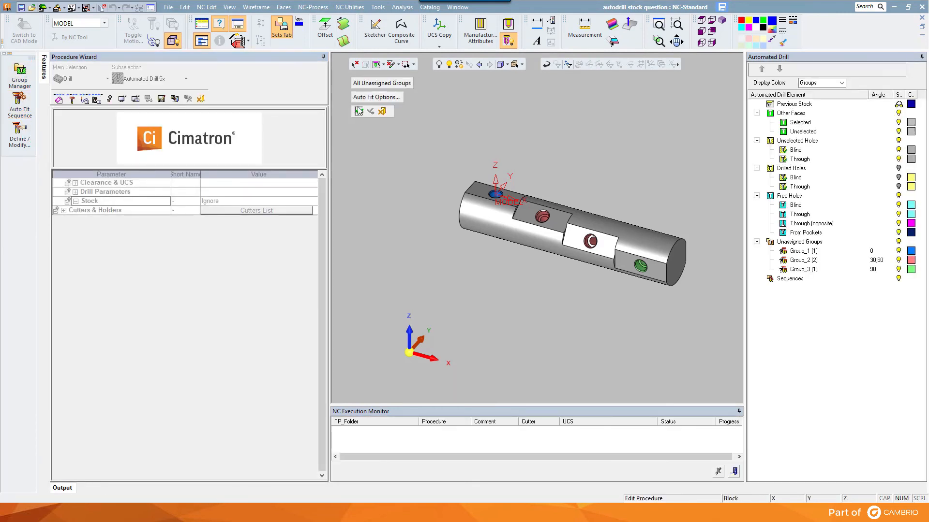
left_click(534, 277)
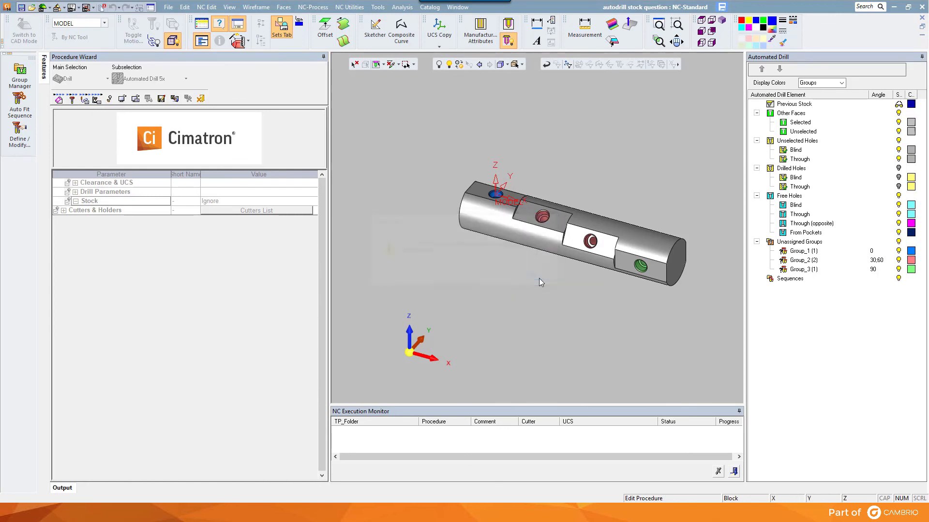
left_click(187, 97)
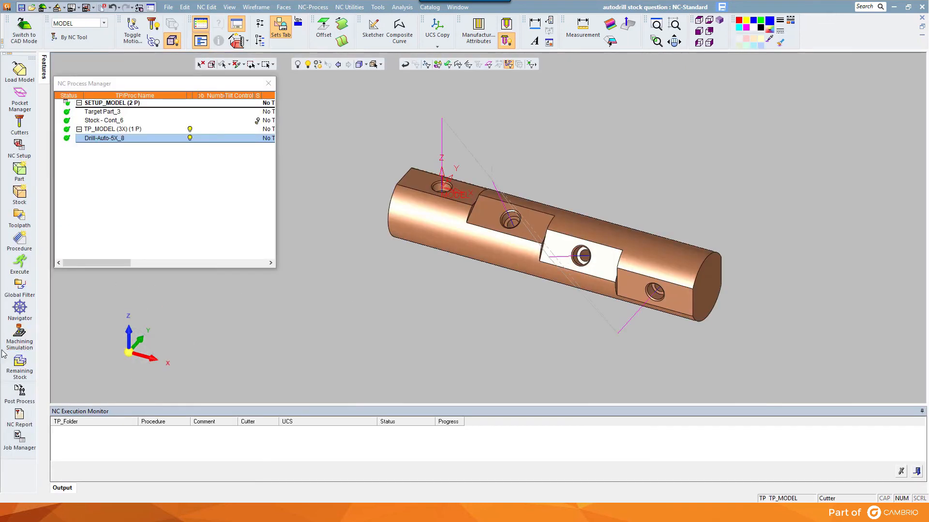
Run a machining simulation of the 5x drill procedure without a machine and with a part offset of 0.
left_click(21, 333)
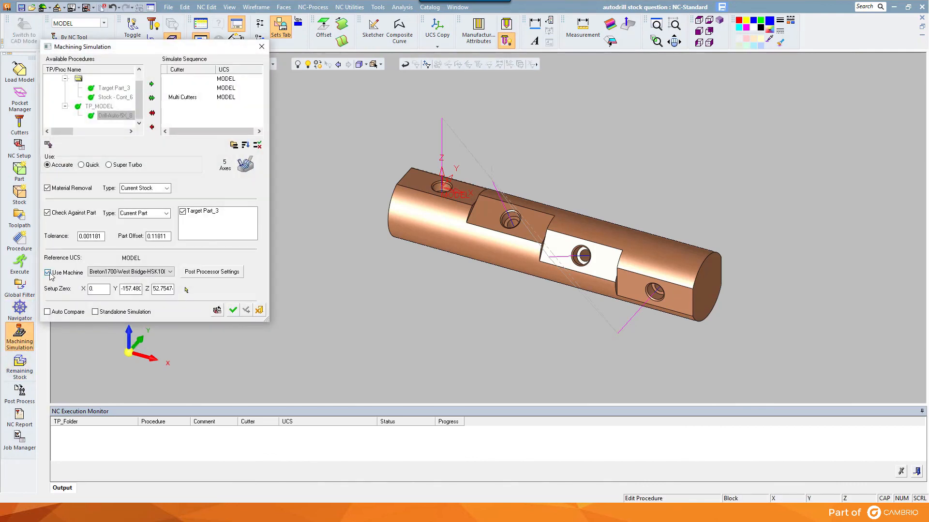
left_click(48, 273)
double_click(158, 236)
type("0")
left_click(233, 310)
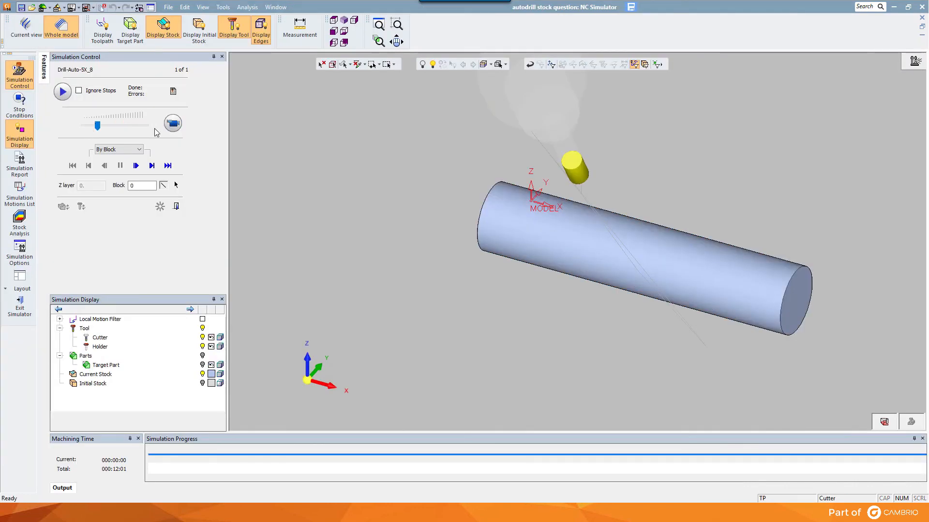
left_click(169, 125)
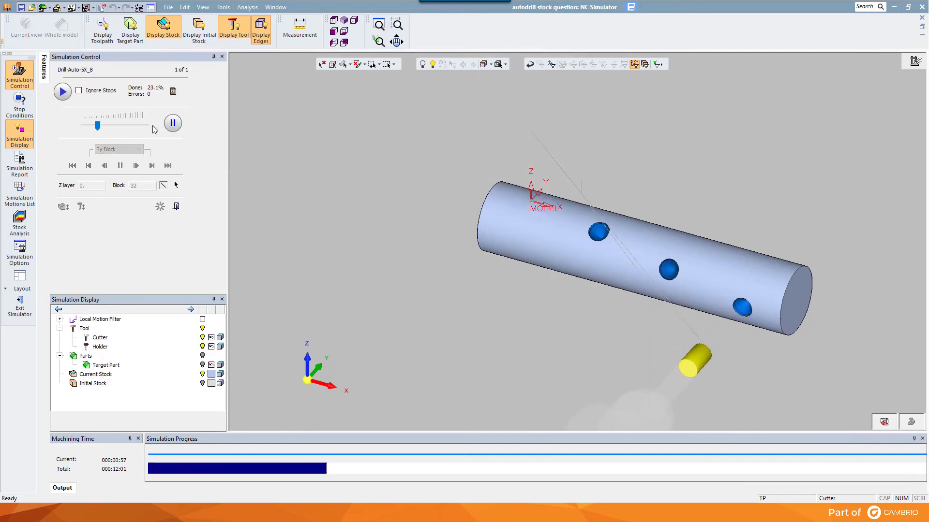